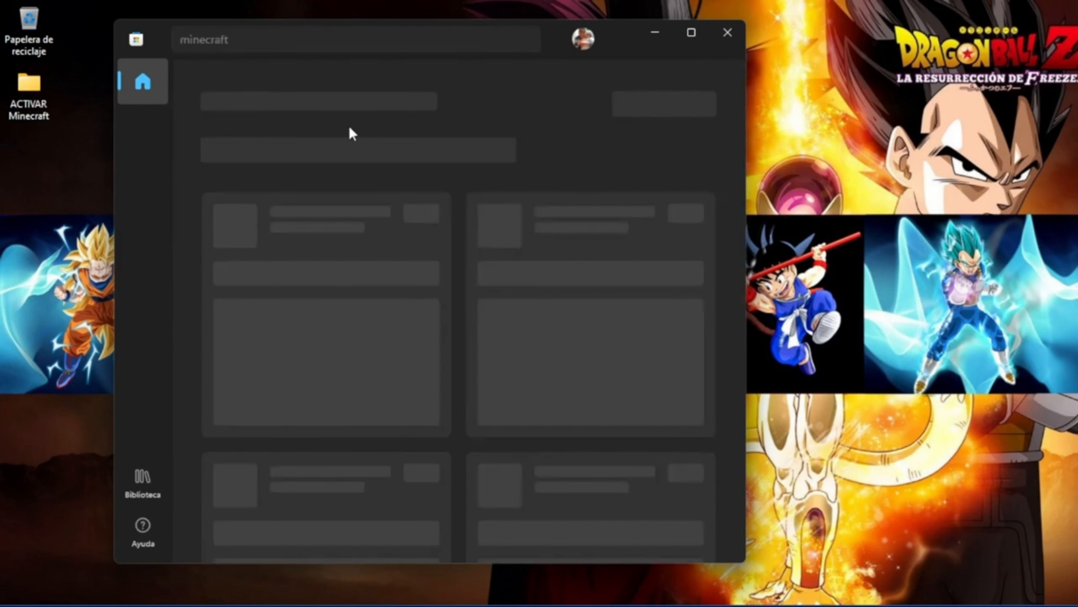
Open the Minecraft: Java & Bedrock Edition for PC listing from the search results and look through it to the related editions.
scroll(438, 294, "down", 5)
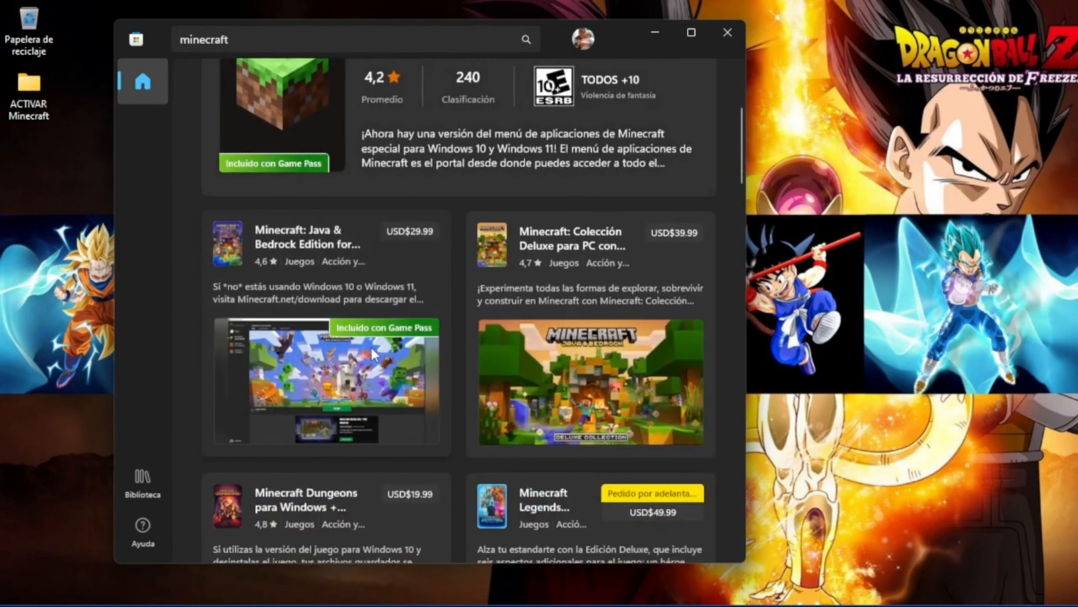
left_click(307, 301)
scroll(534, 289, "down", 5)
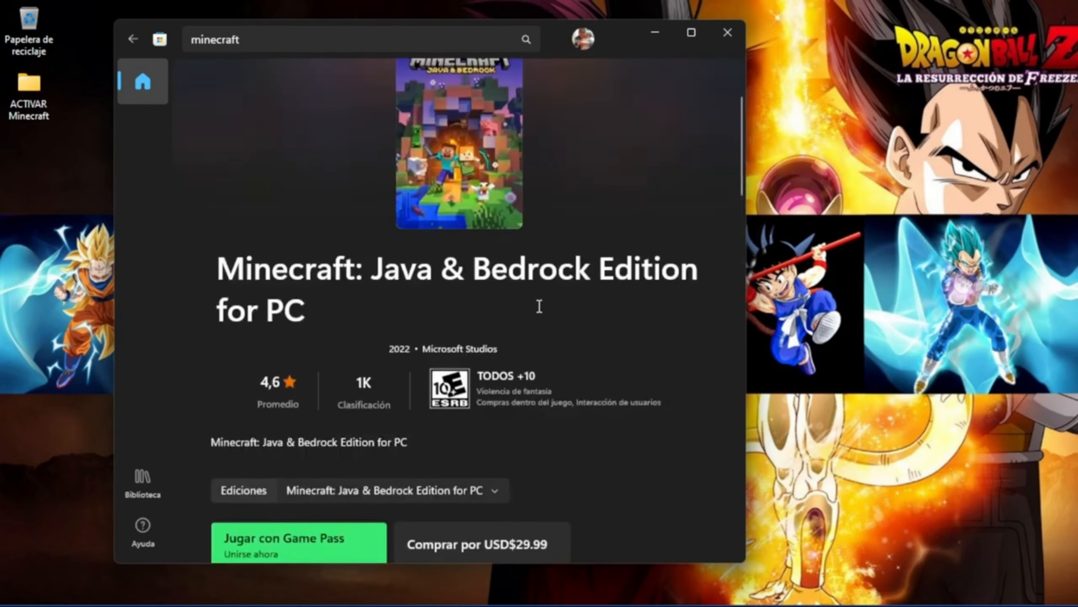
scroll(537, 304, "down", 12)
scroll(537, 314, "down", 15)
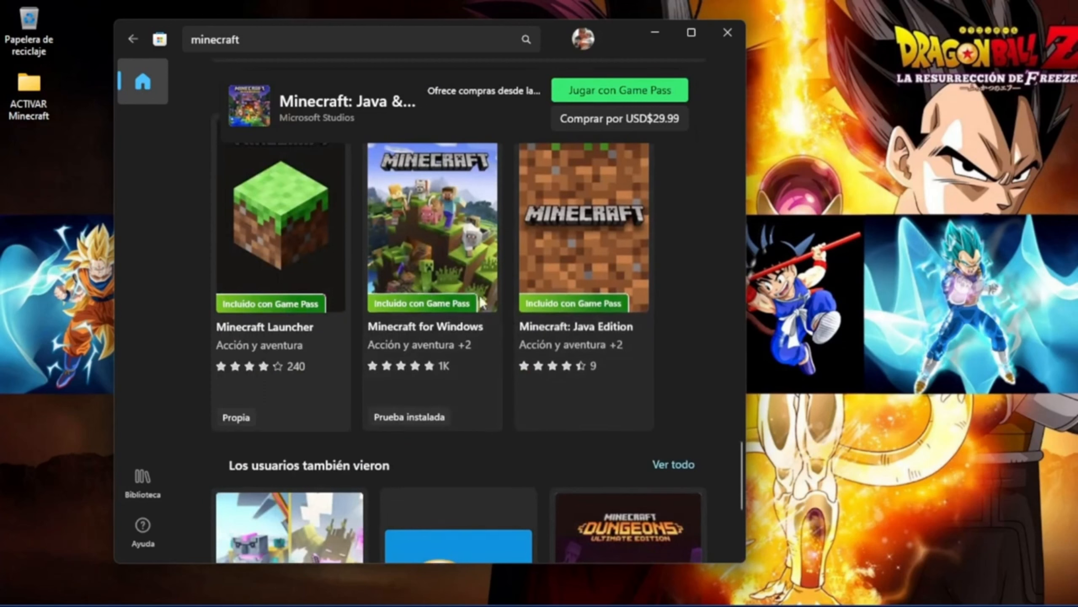
View the Minecraft for Windows listing among the related editions and close the store.
left_click(429, 325)
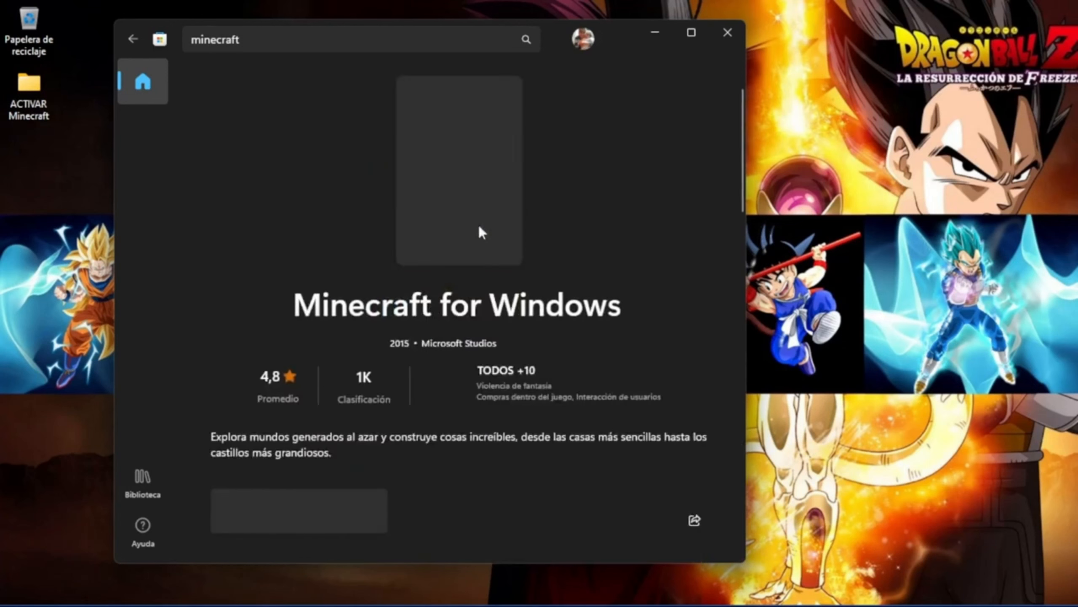
scroll(423, 272, "down", 6)
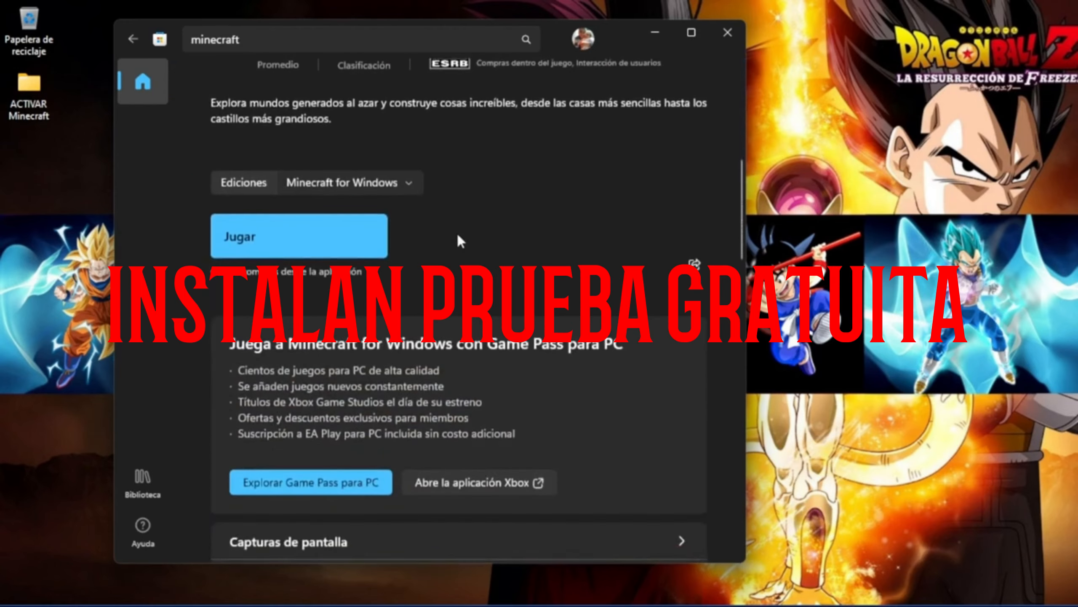
scroll(457, 241, "up", 6)
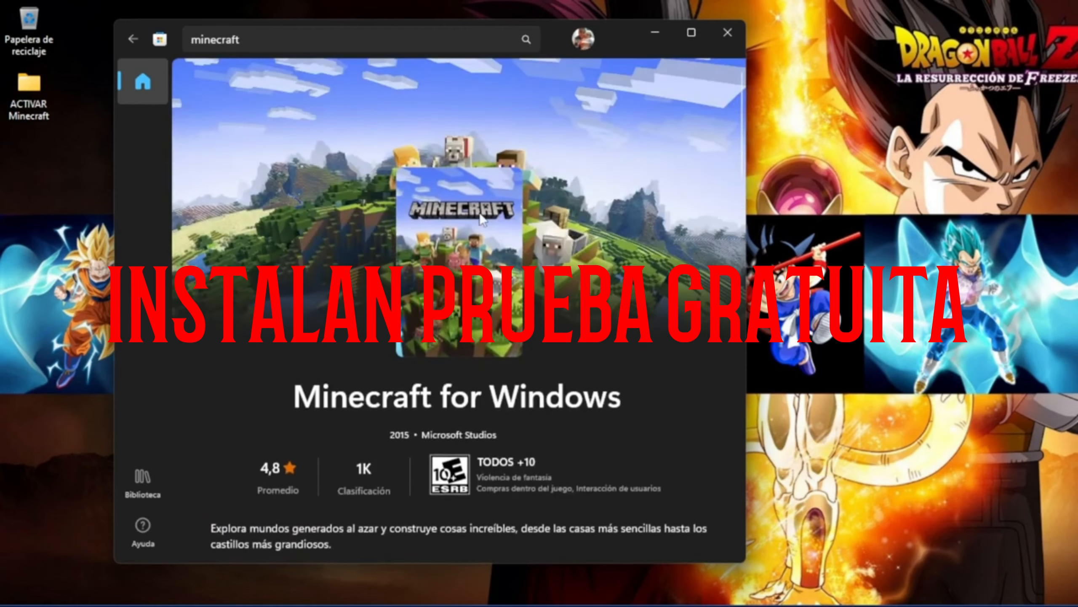
left_click(728, 32)
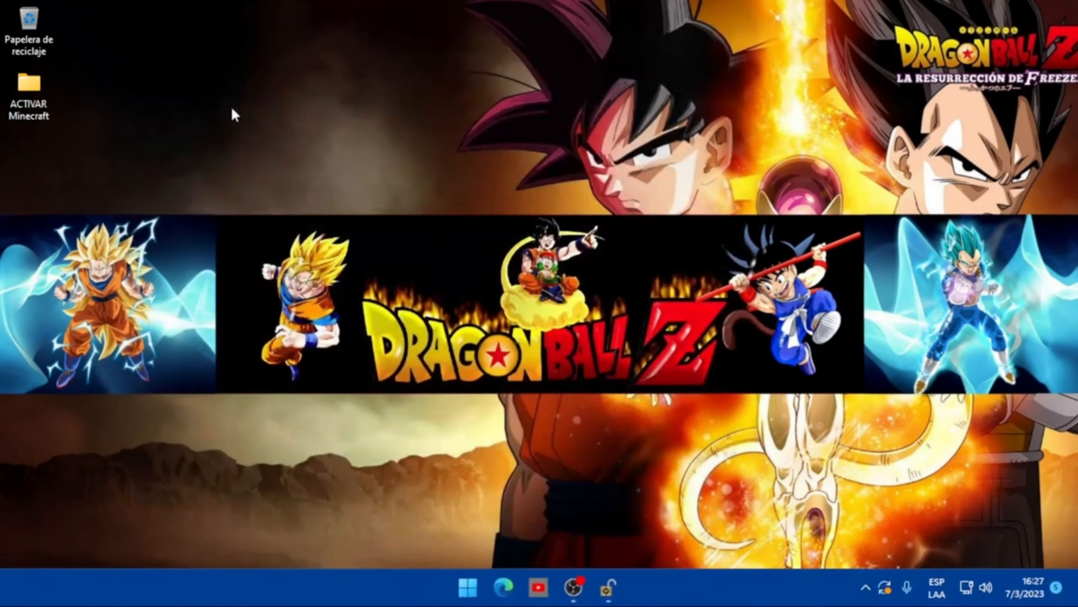
Open the ACTIVAR Minecraft folder, widen its window slightly, move it aside and check the contents of its IObit Unlocker subfolder.
double_click(29, 91)
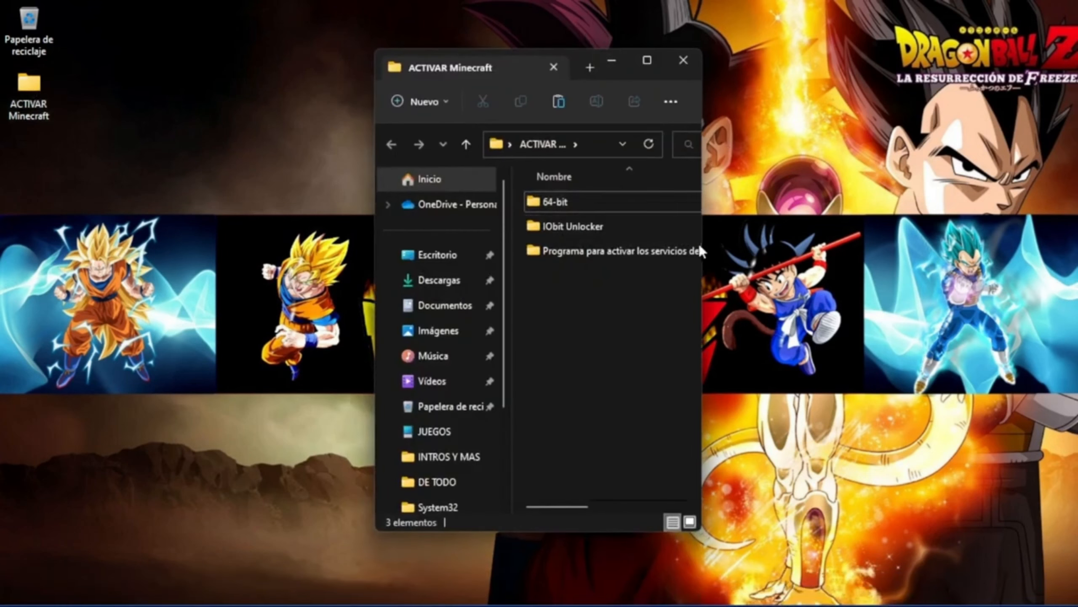
left_click_drag(702, 234, 728, 232)
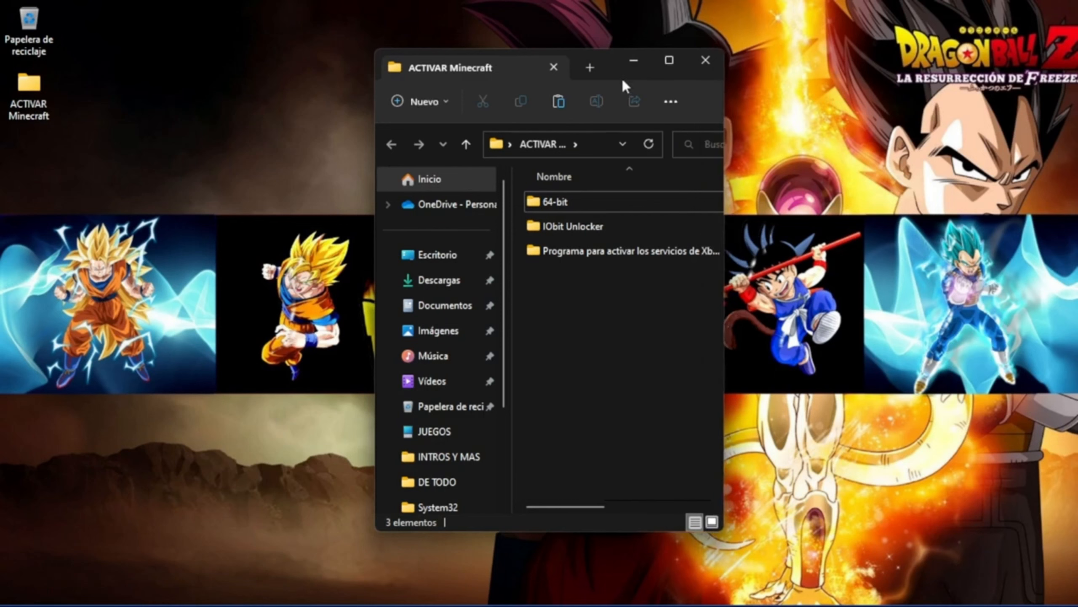
left_click_drag(614, 70, 270, 63)
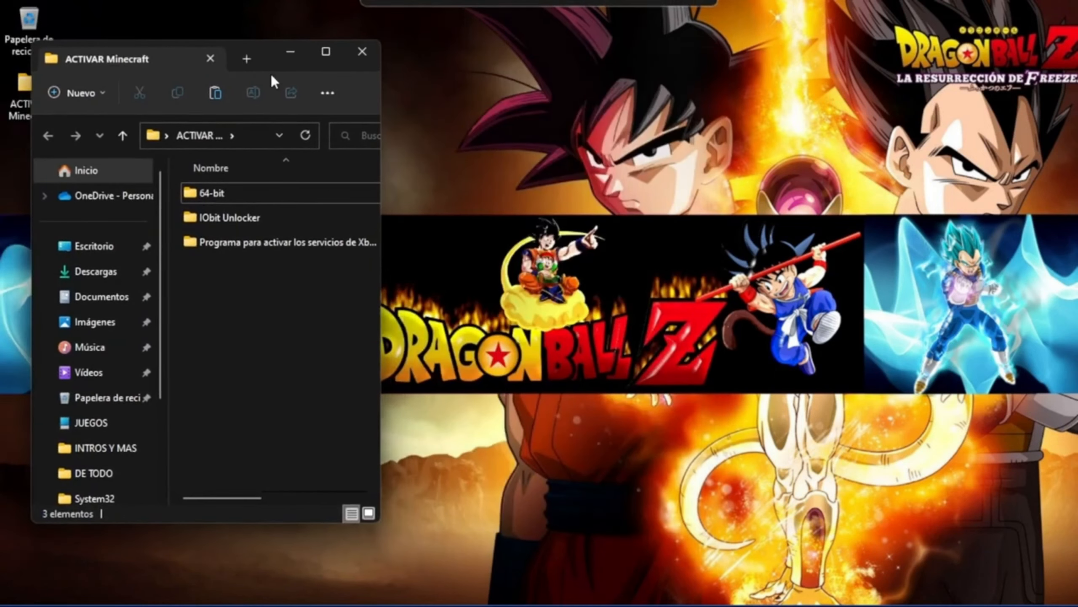
double_click(235, 215)
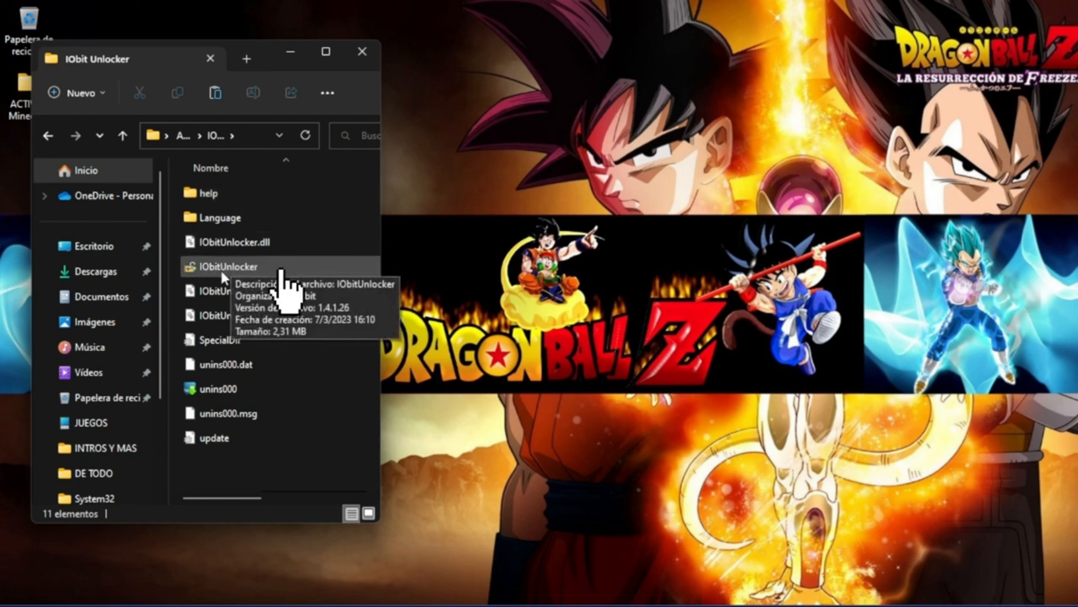
left_click(48, 135)
Bring up the running IObit Unlocker window beside the folder window and open the System32 folder inside 64-bit.
mouse_move(610, 592)
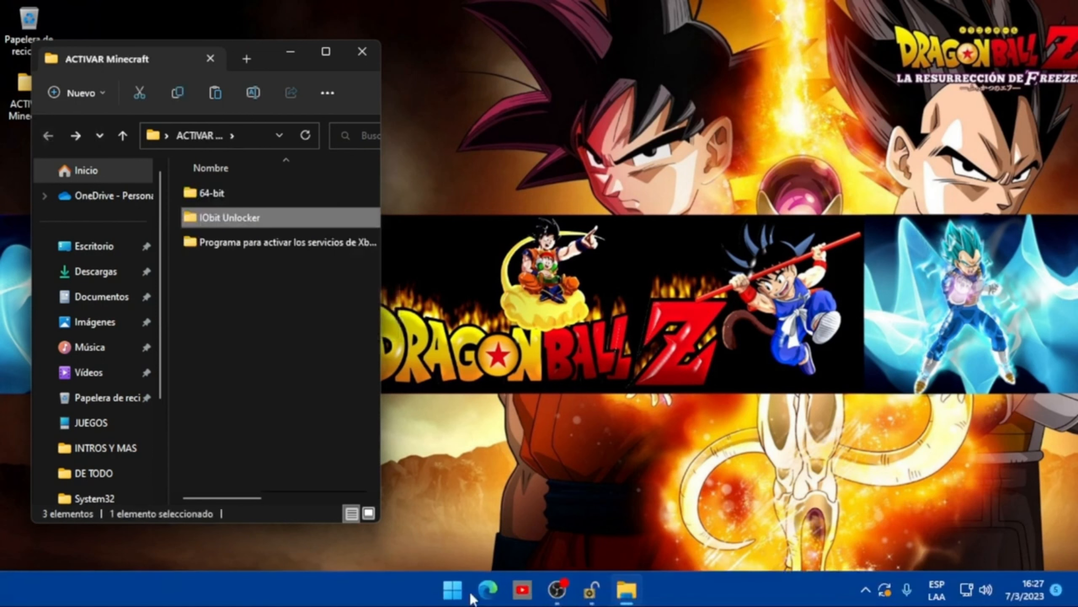
left_click(670, 538)
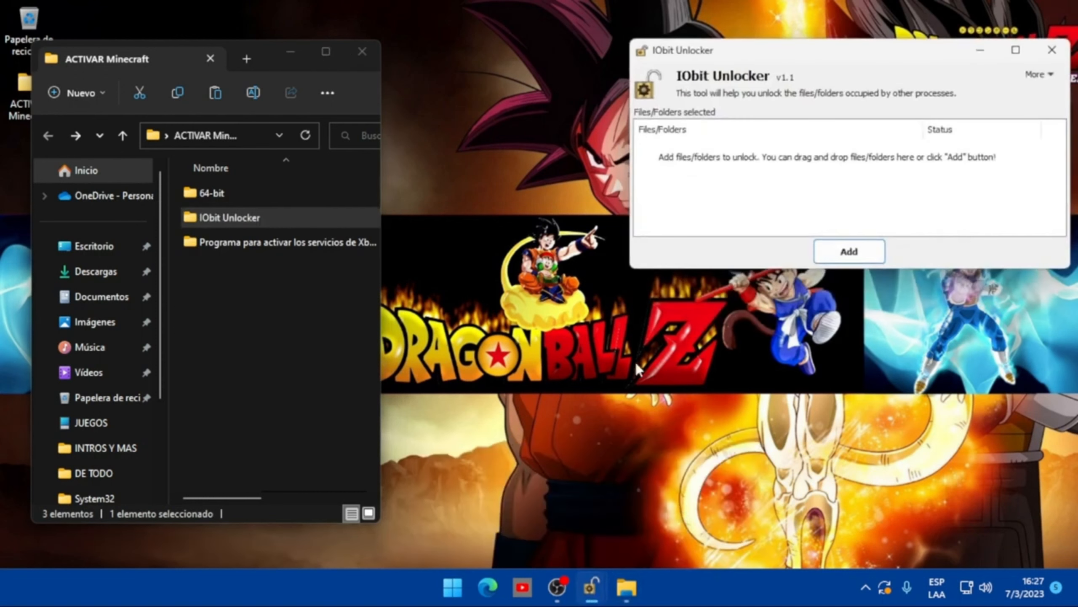
left_click_drag(837, 43, 860, 42)
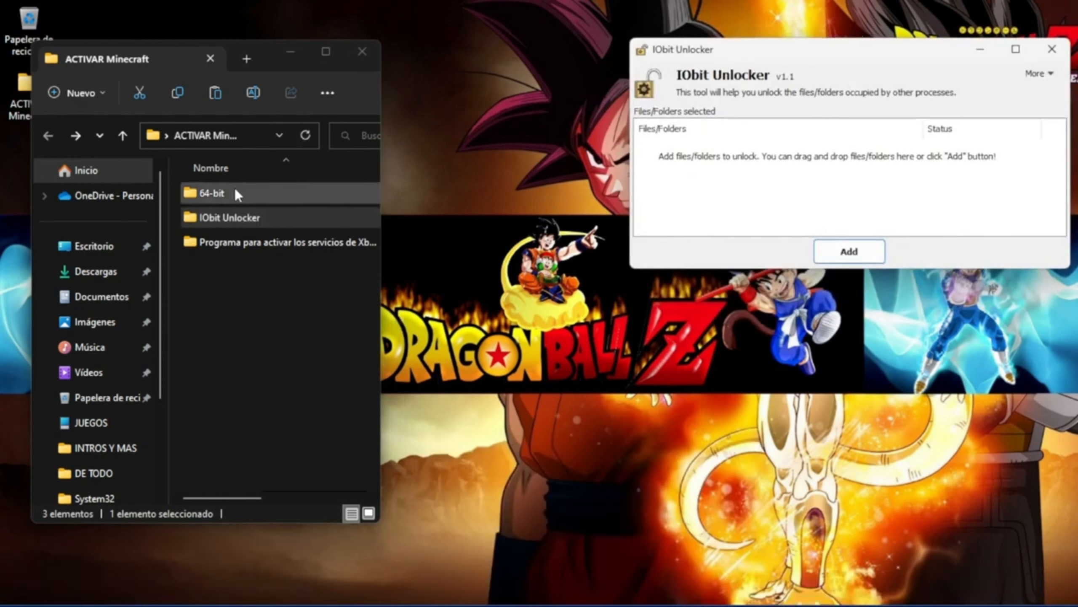
double_click(234, 188)
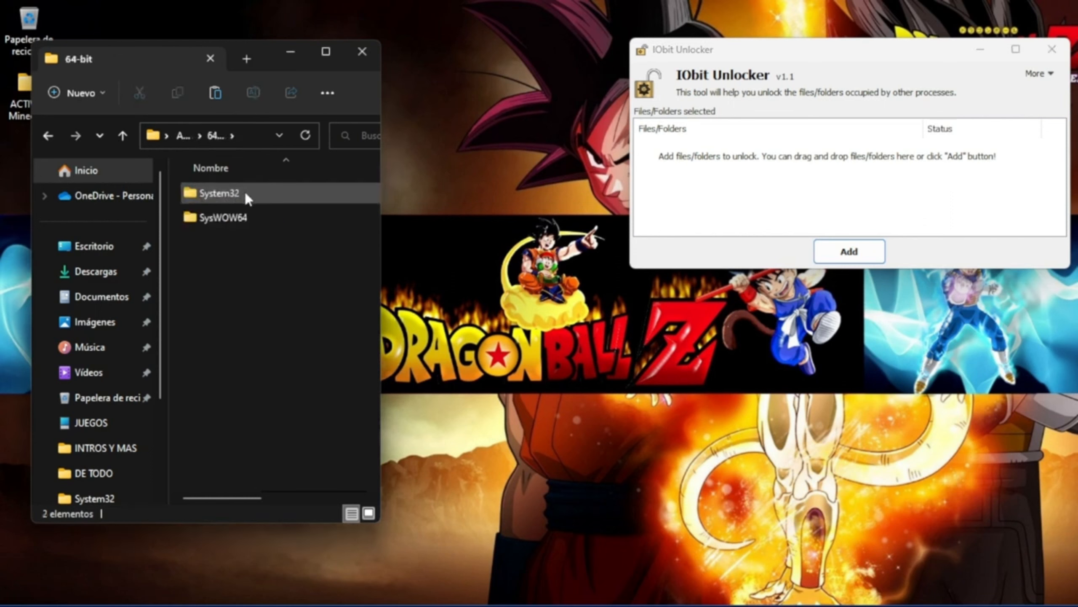
double_click(245, 192)
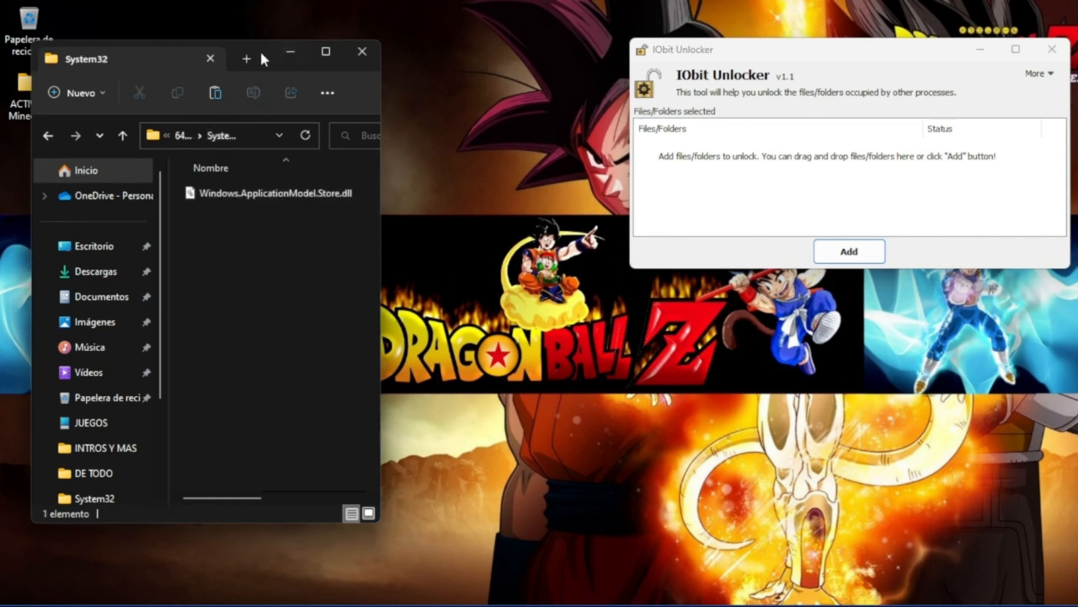
Open a second file window, browse to C:\Windows\System32 and place it beside the 64-bit System32 window.
double_click(17, 105)
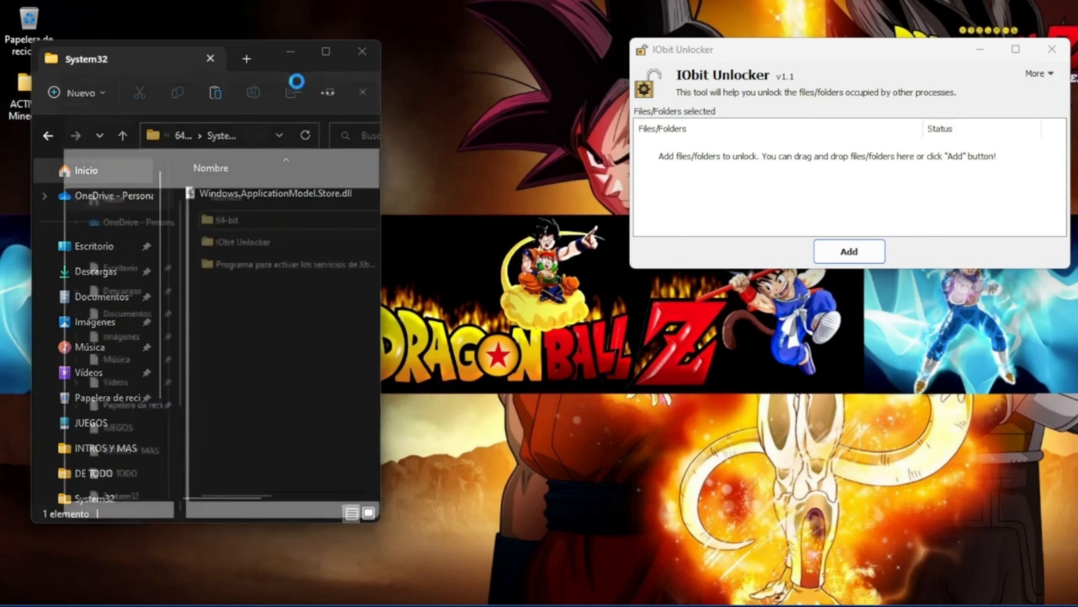
scroll(153, 411, "down", 3)
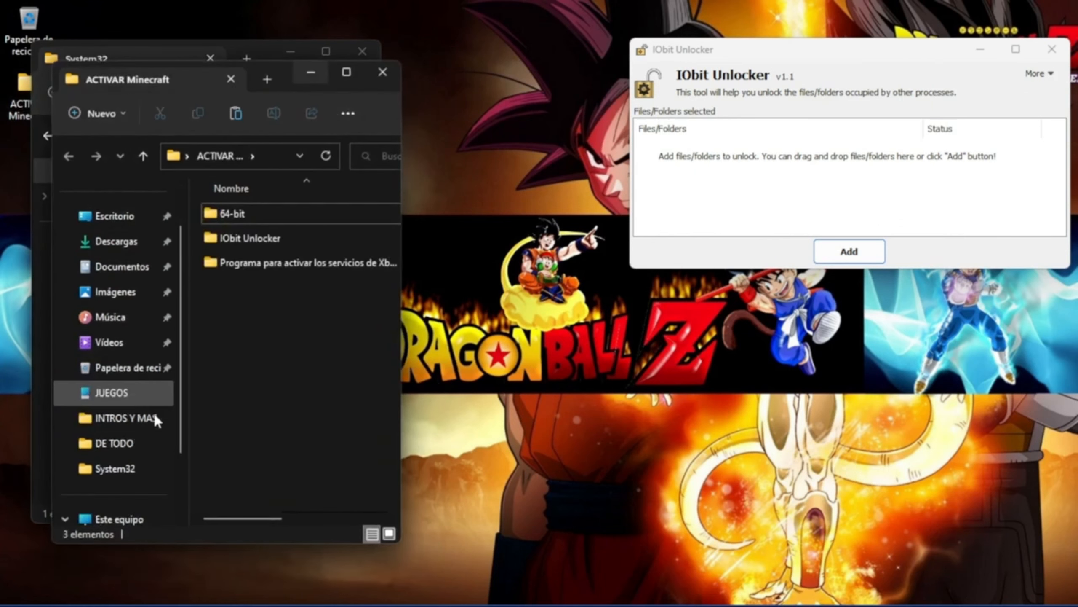
left_click(157, 469)
scroll(267, 332, "down", 3)
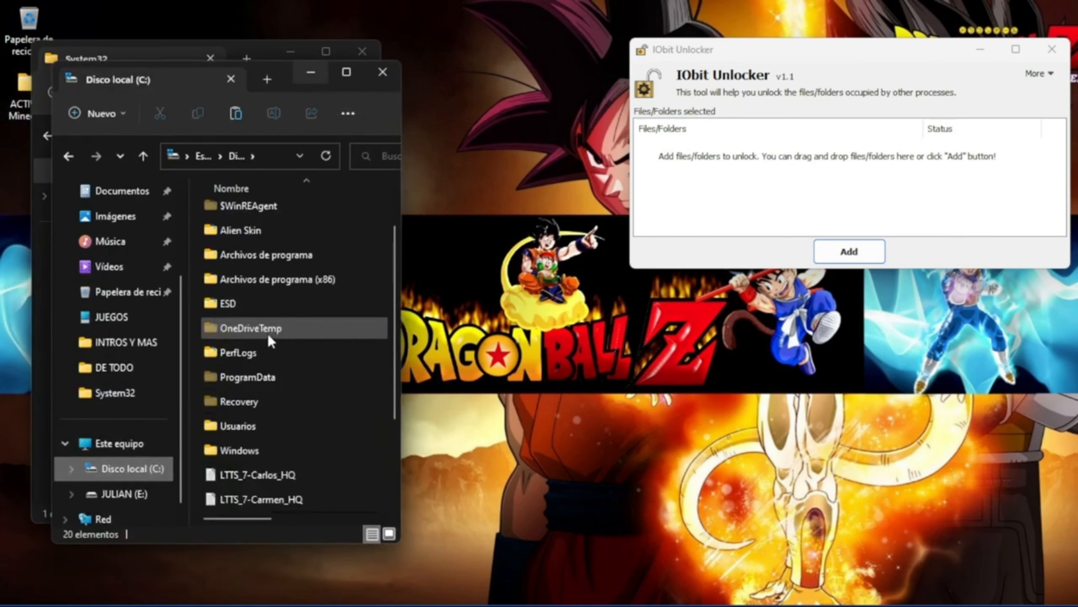
double_click(261, 336)
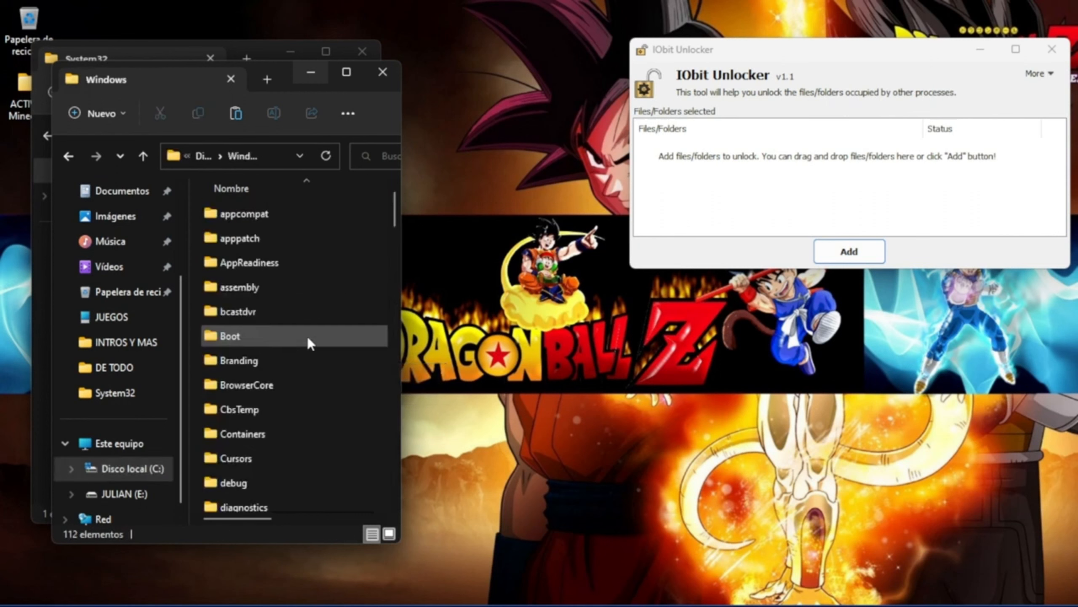
scroll(307, 336, "down", 3)
scroll(325, 365, "down", 6)
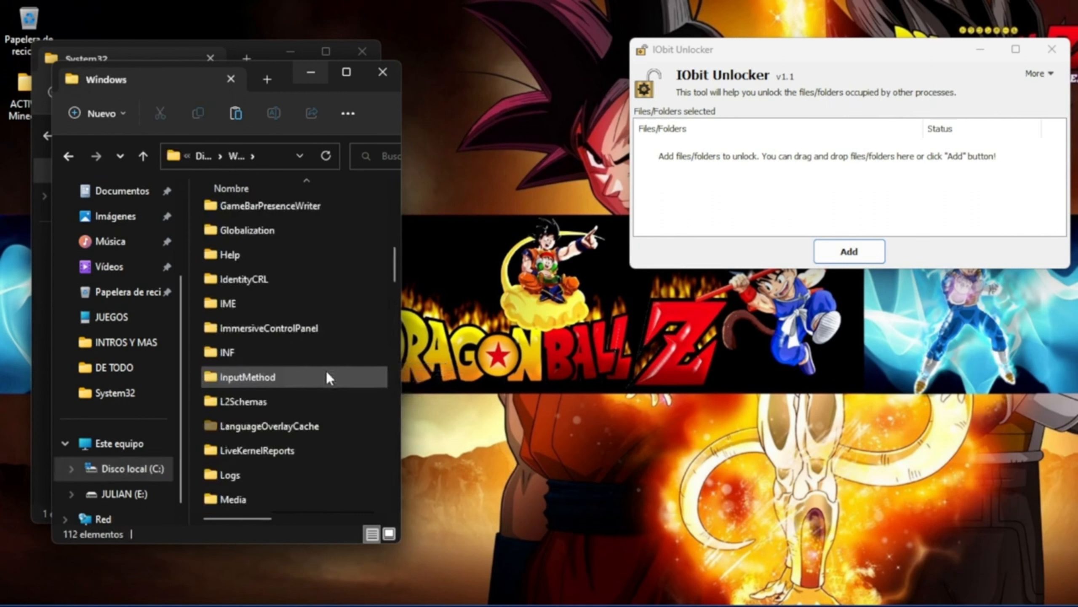
scroll(327, 381, "down", 12)
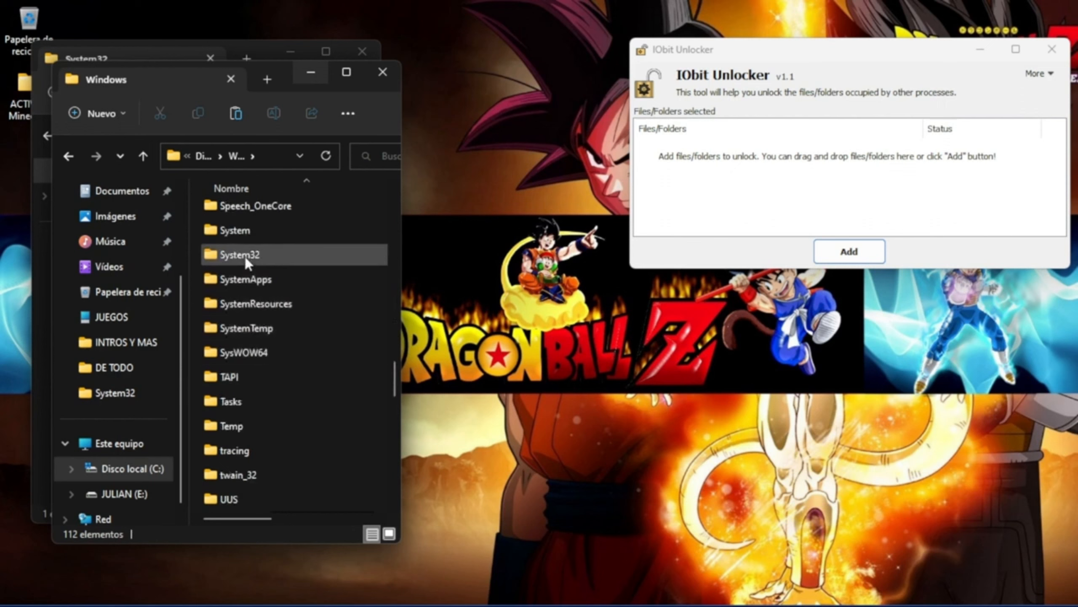
double_click(252, 254)
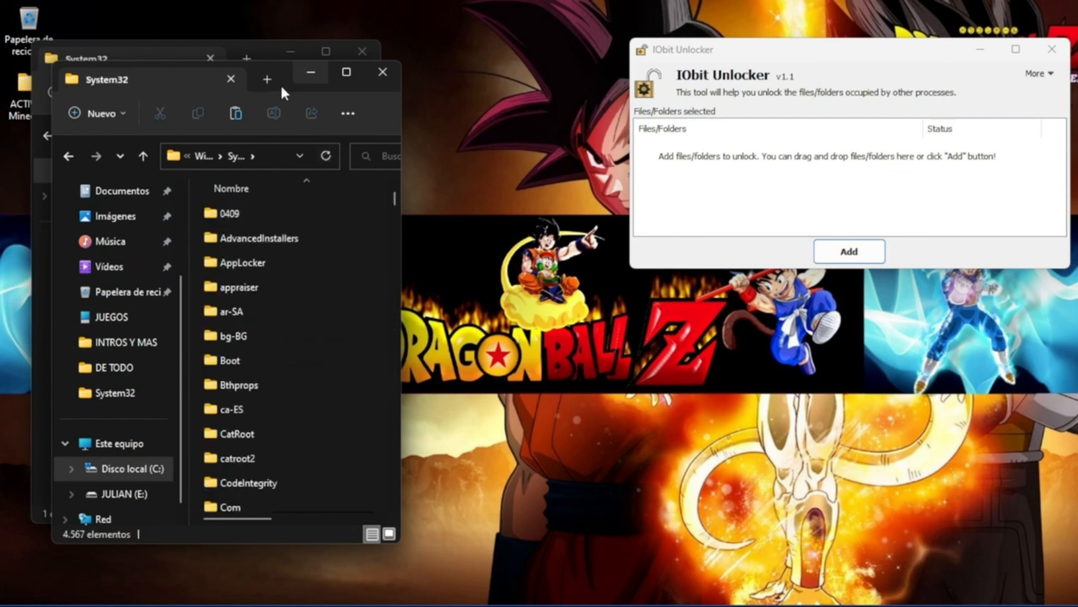
left_click_drag(280, 76, 645, 67)
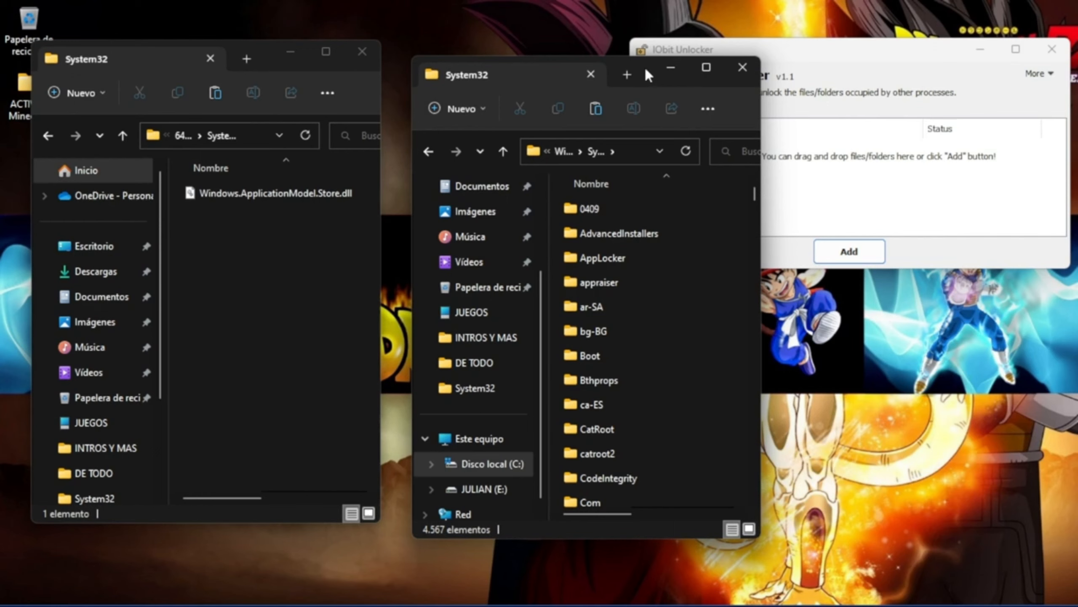
left_click_drag(645, 66, 595, 65)
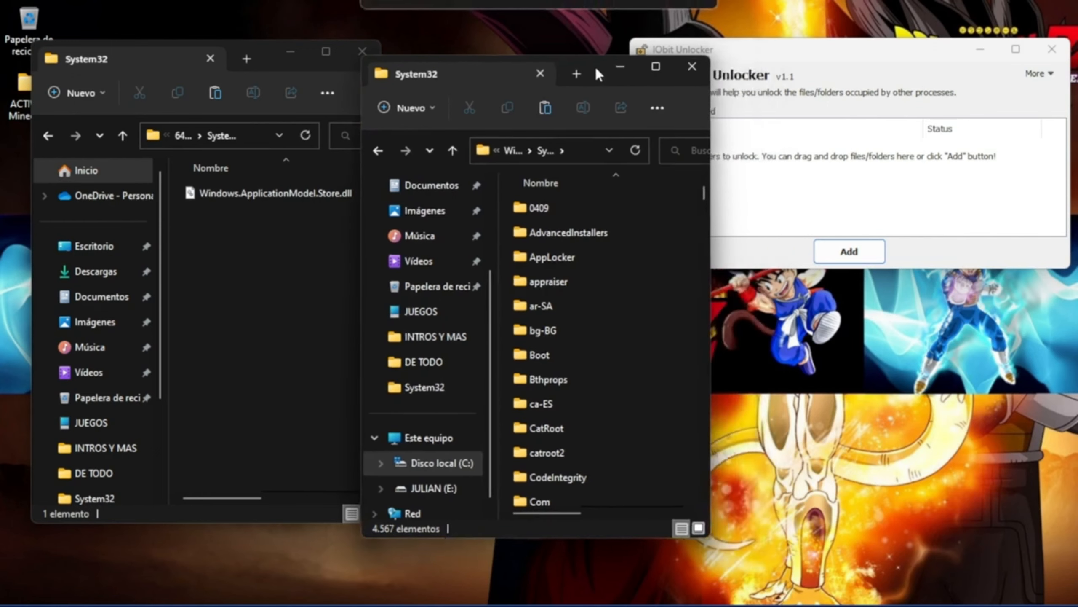
Locate Windows.ApplicationModel.Store.dll in C:\Windows\System32 and add it to the IObit Unlocker file list.
scroll(612, 352, "down", 4)
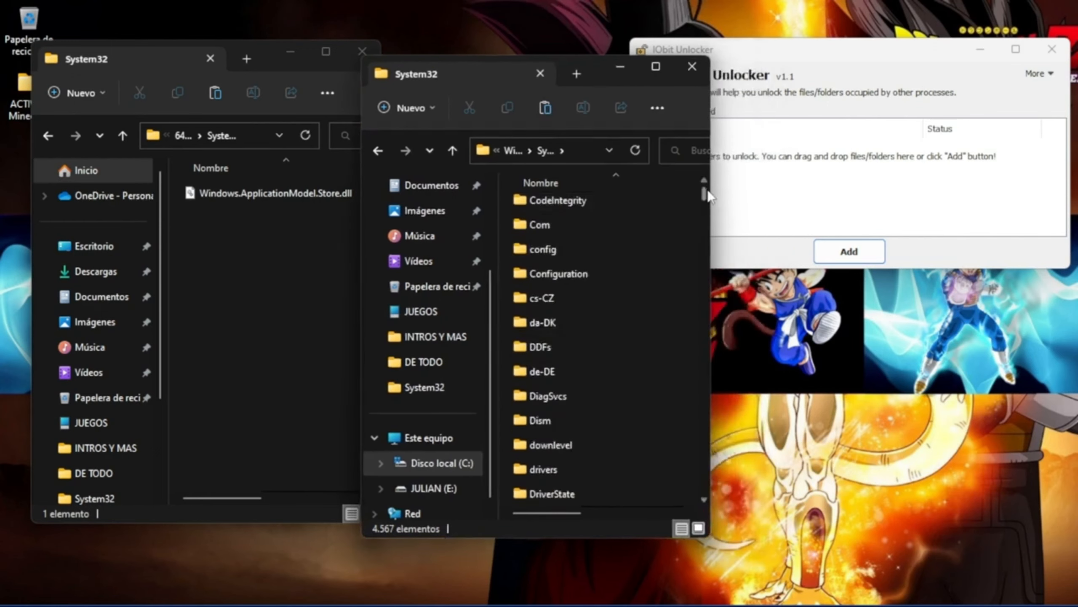
left_click_drag(707, 193, 716, 450)
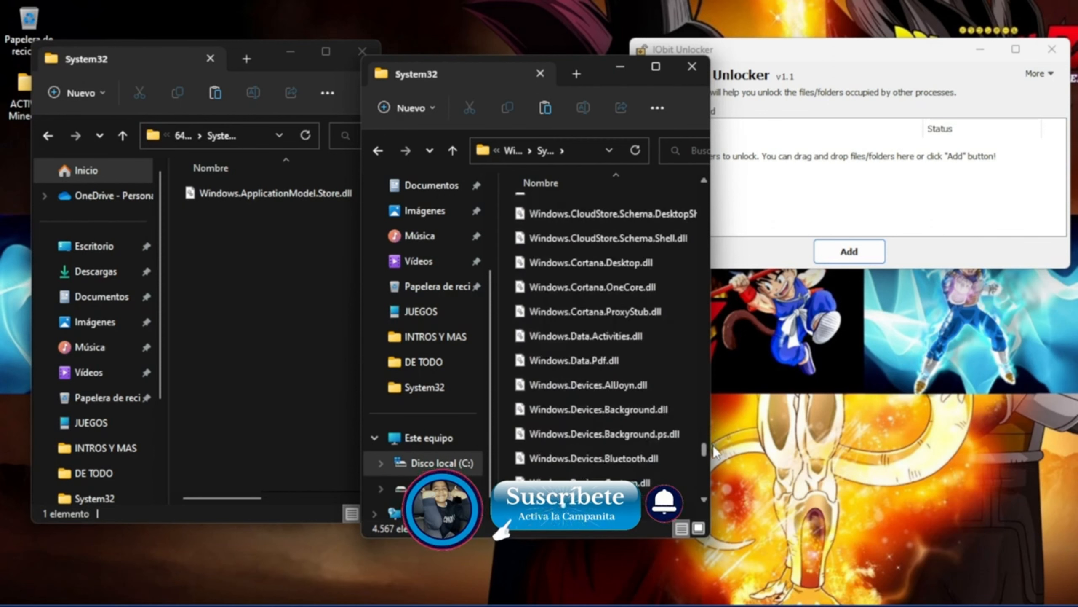
scroll(635, 397, "down", 1)
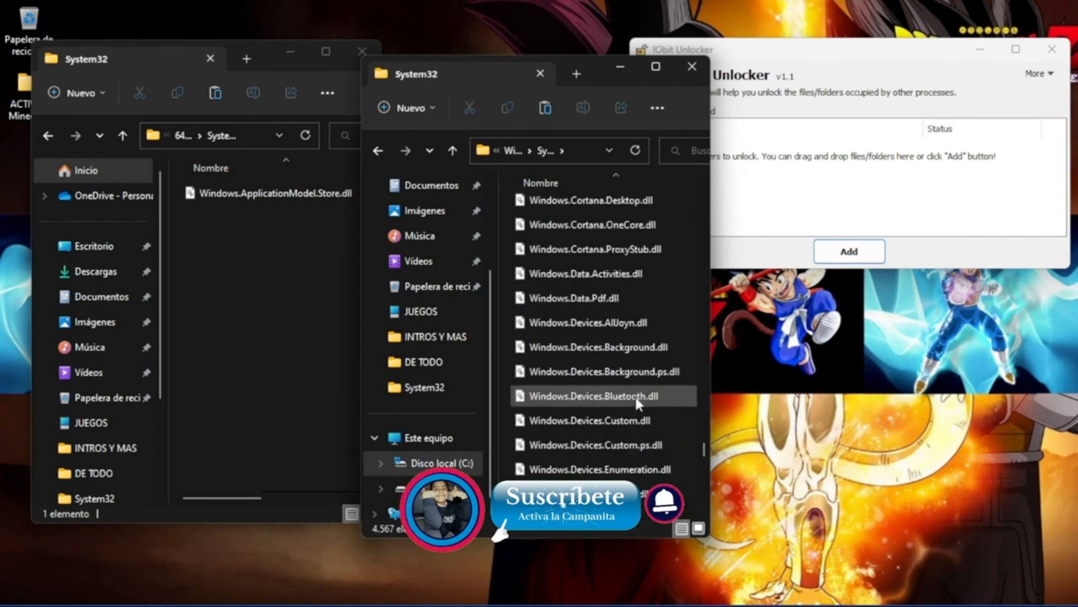
scroll(627, 366, "up", 5)
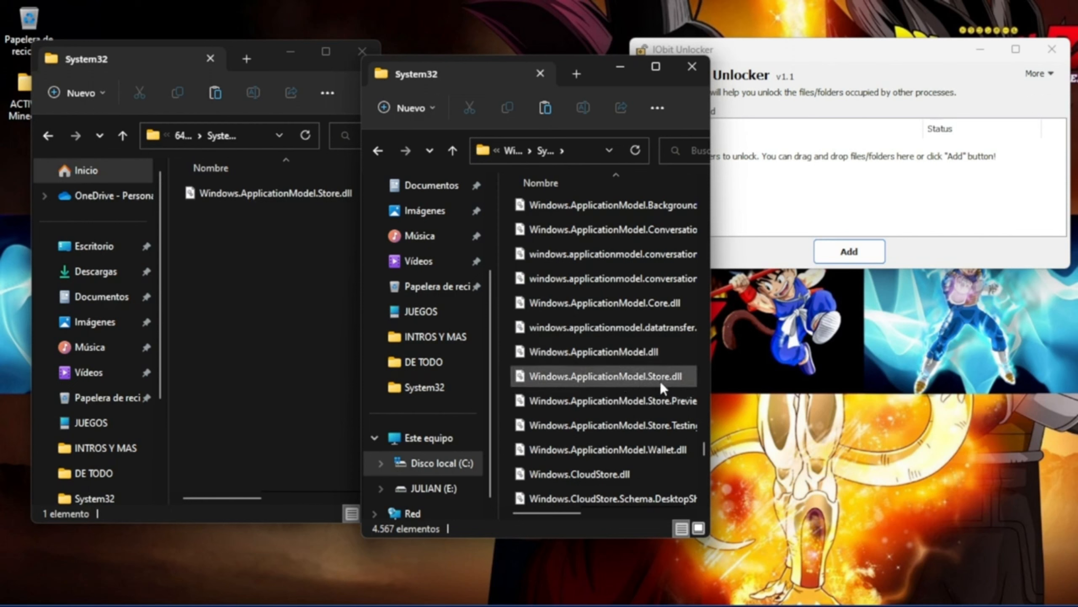
left_click_drag(596, 376, 785, 217)
left_click_drag(785, 176, 785, 176)
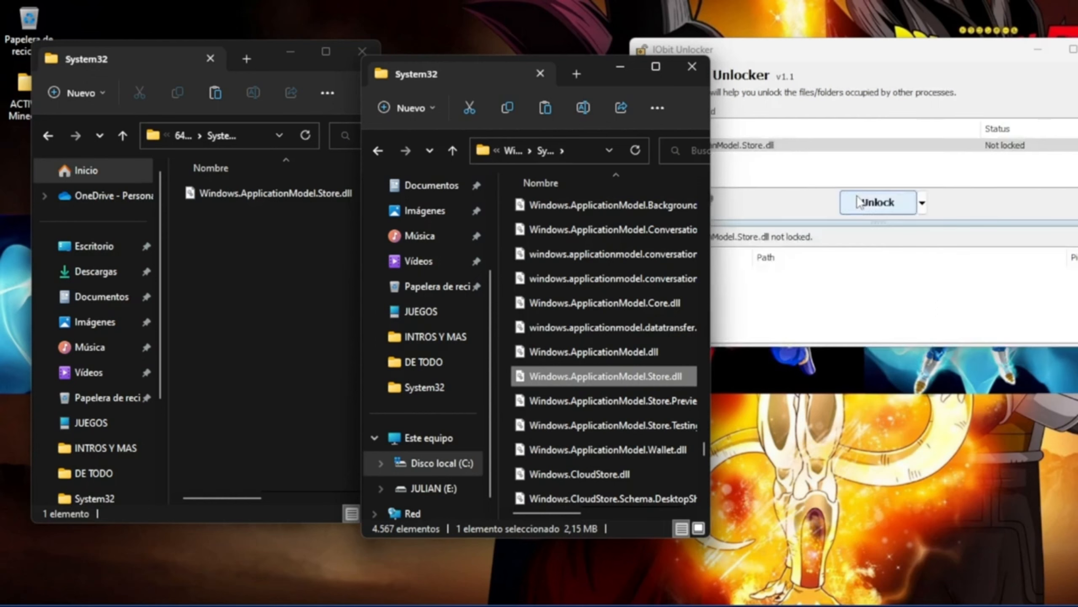
Unlock and permanently delete the original Windows.ApplicationModel.Store.dll, then return to the C:\Windows\System32 window.
left_click(922, 202)
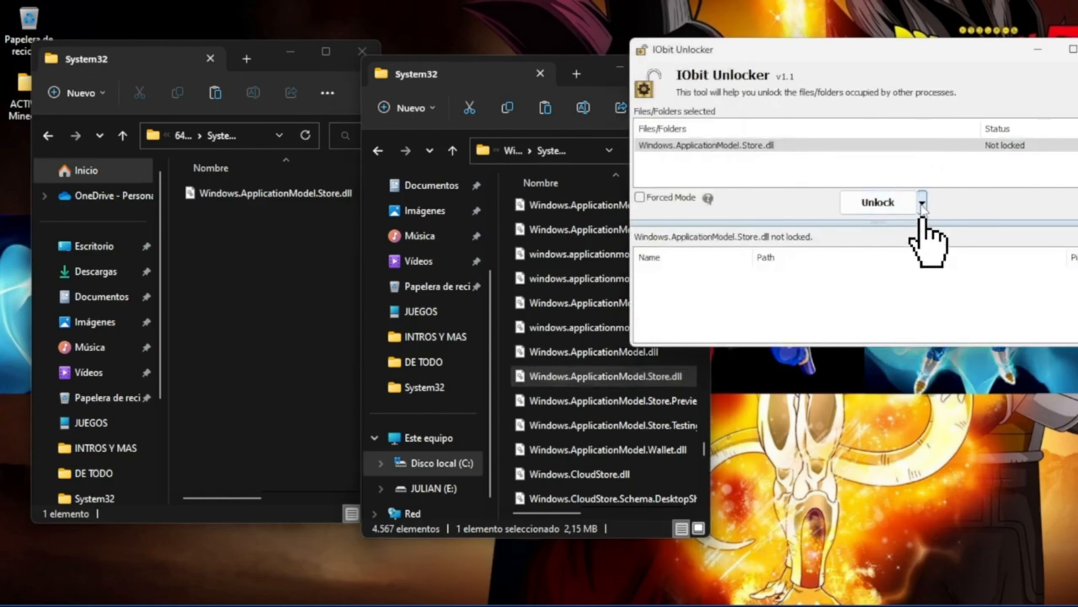
left_click(898, 228)
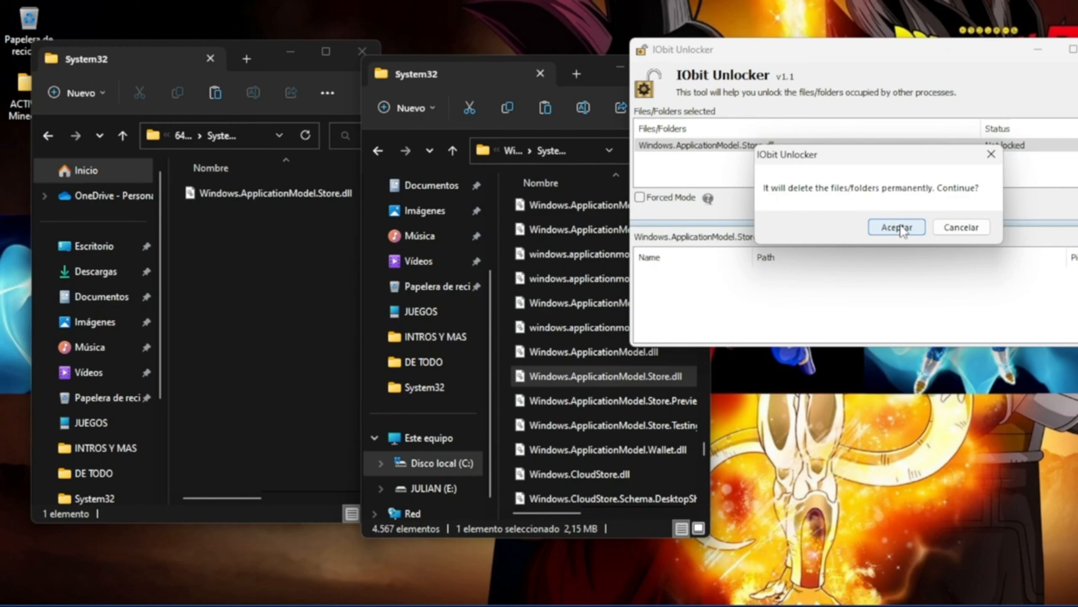
left_click(896, 226)
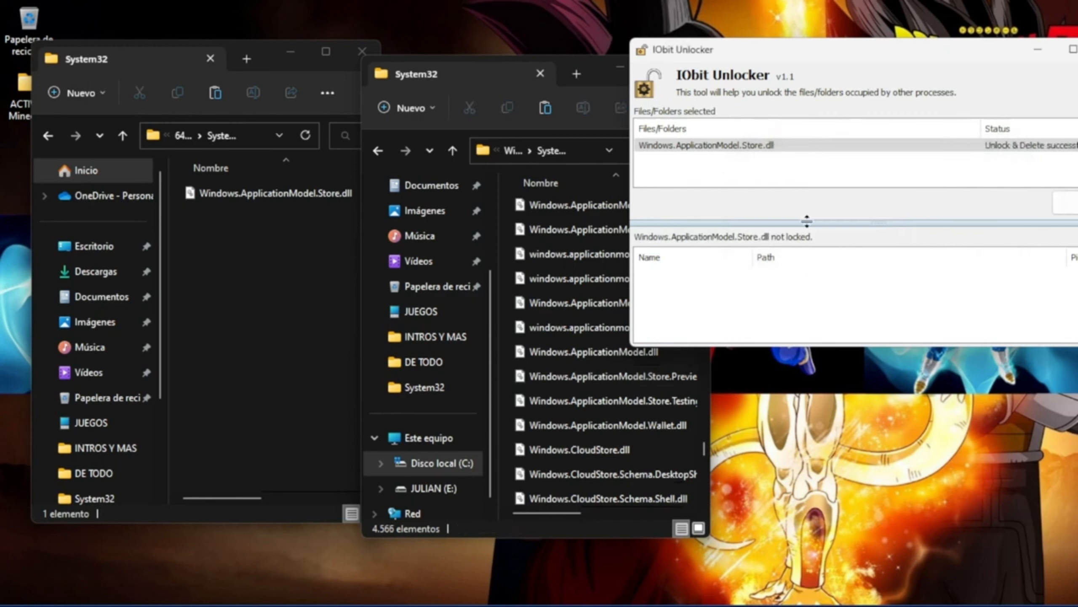
left_click(578, 402)
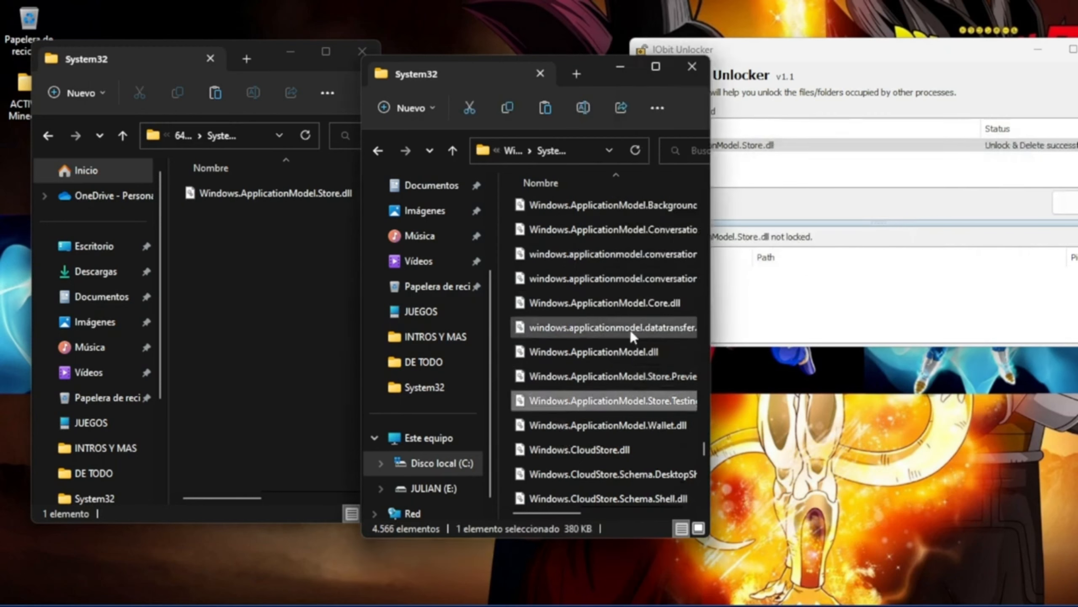
Copy the supplied Windows.ApplicationModel.Store.dll from the 64-bit System32 folder into C:\Windows\System32.
left_click(258, 198)
right_click(262, 199)
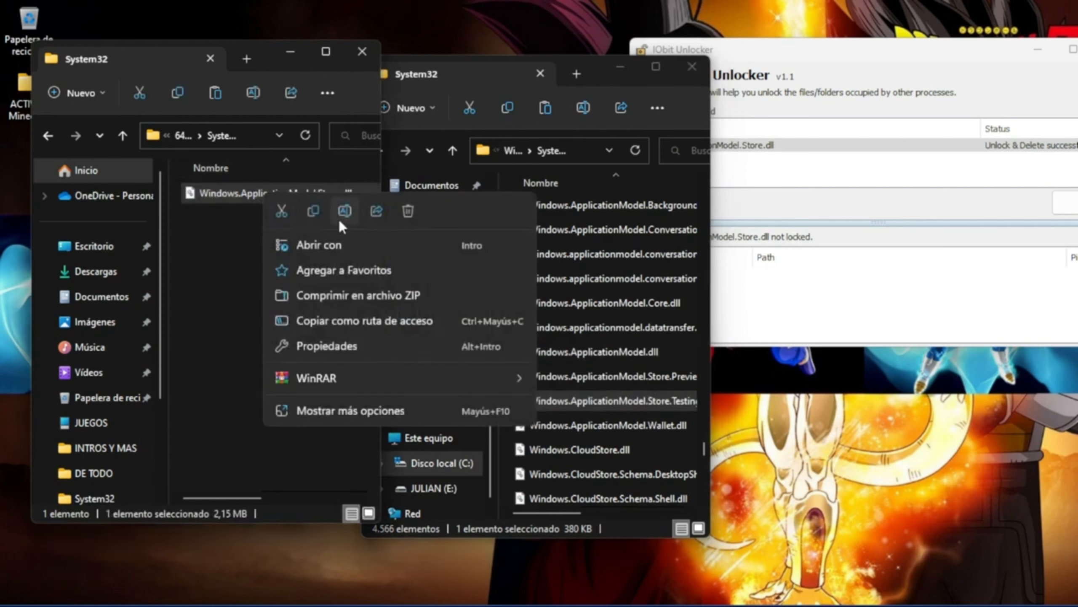
left_click(312, 212)
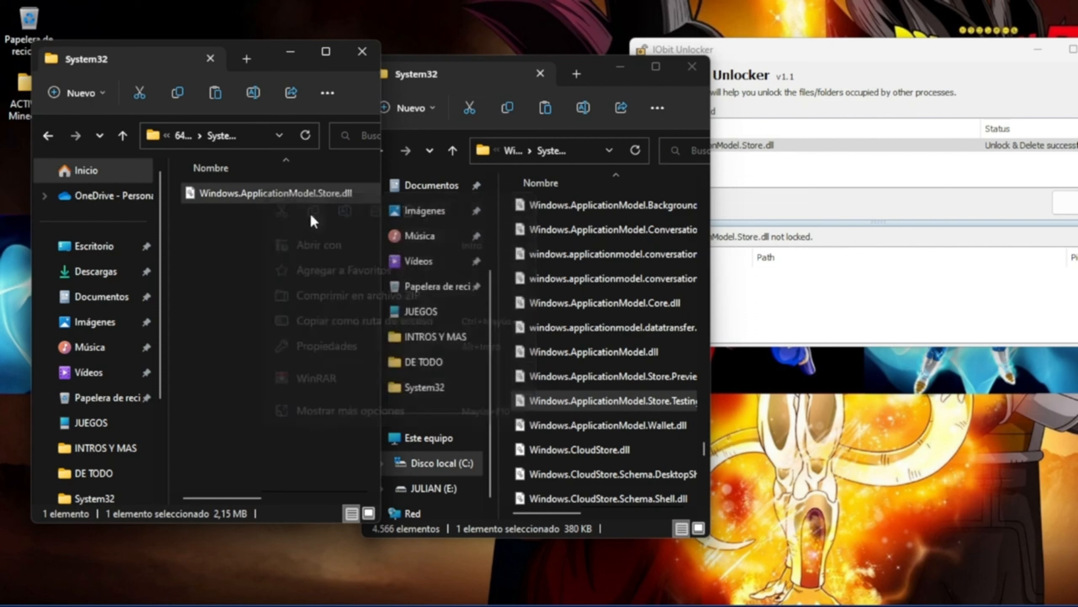
right_click(596, 303)
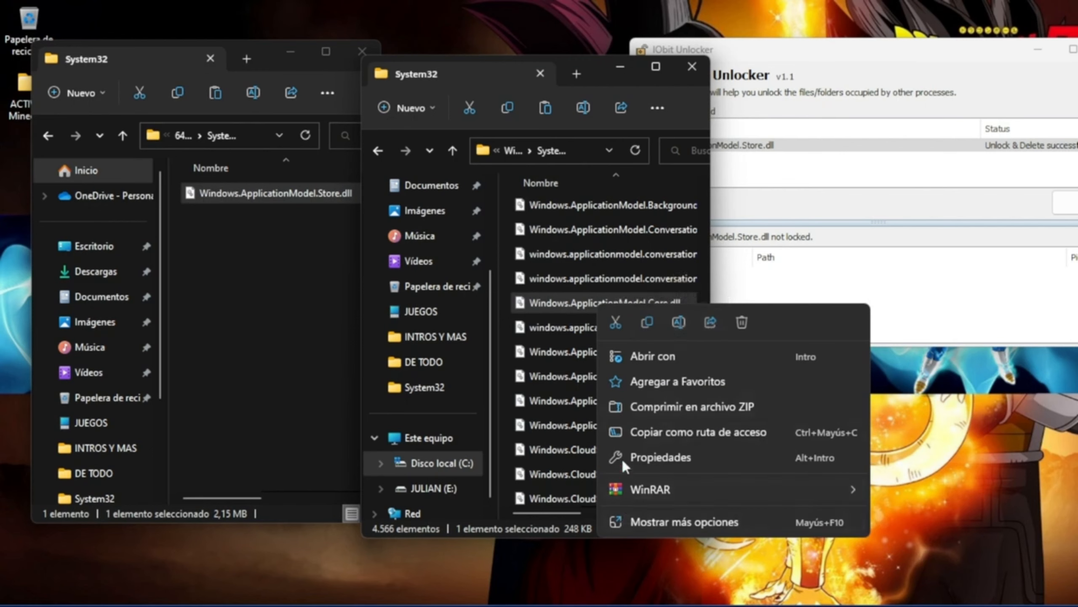
left_click(508, 324)
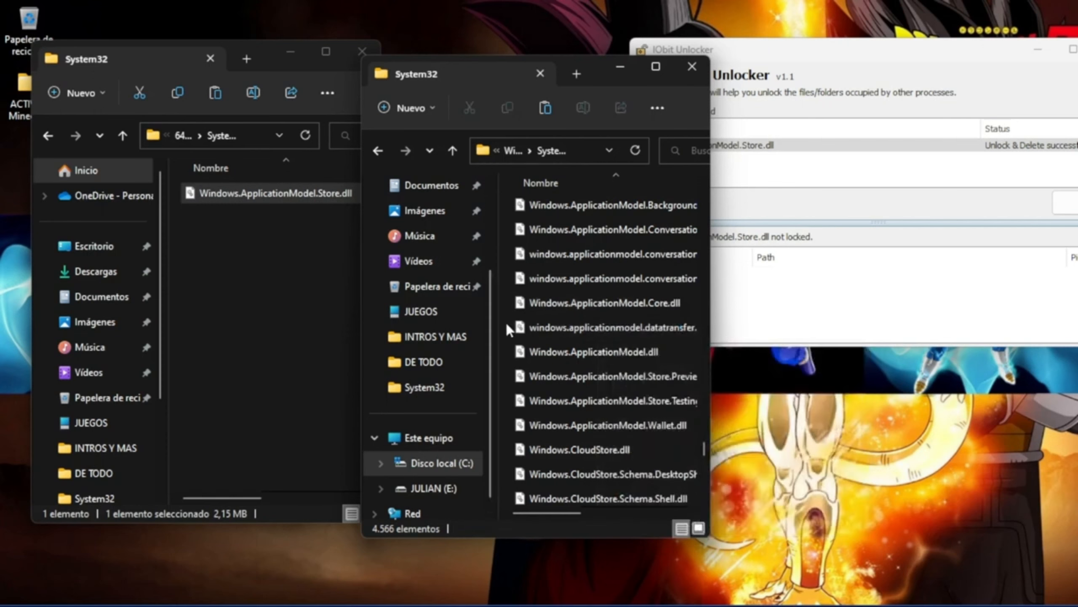
right_click(506, 323)
left_click(528, 342)
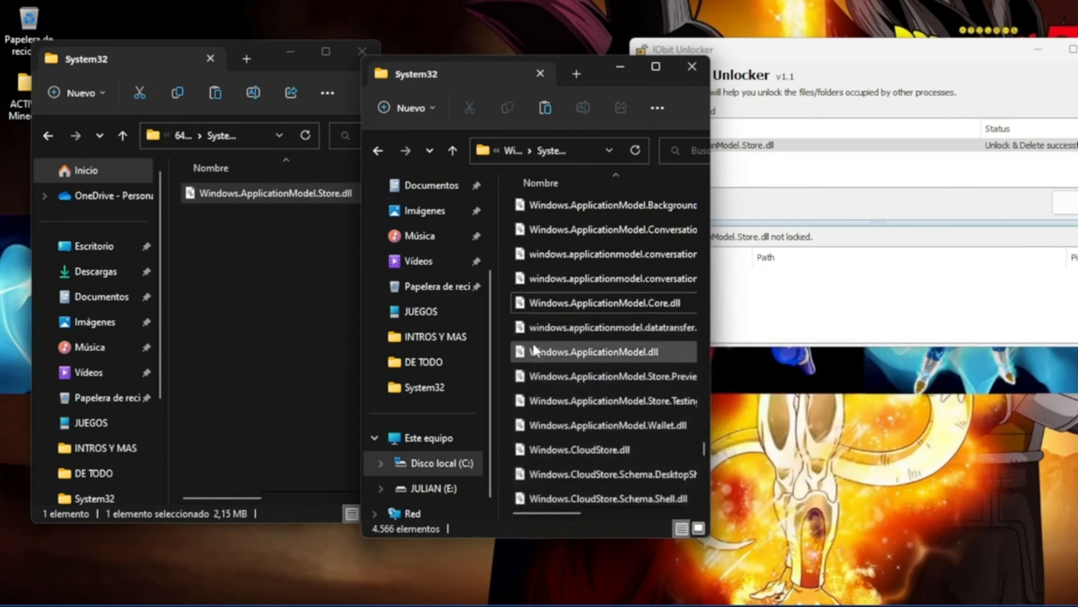
left_click(499, 217)
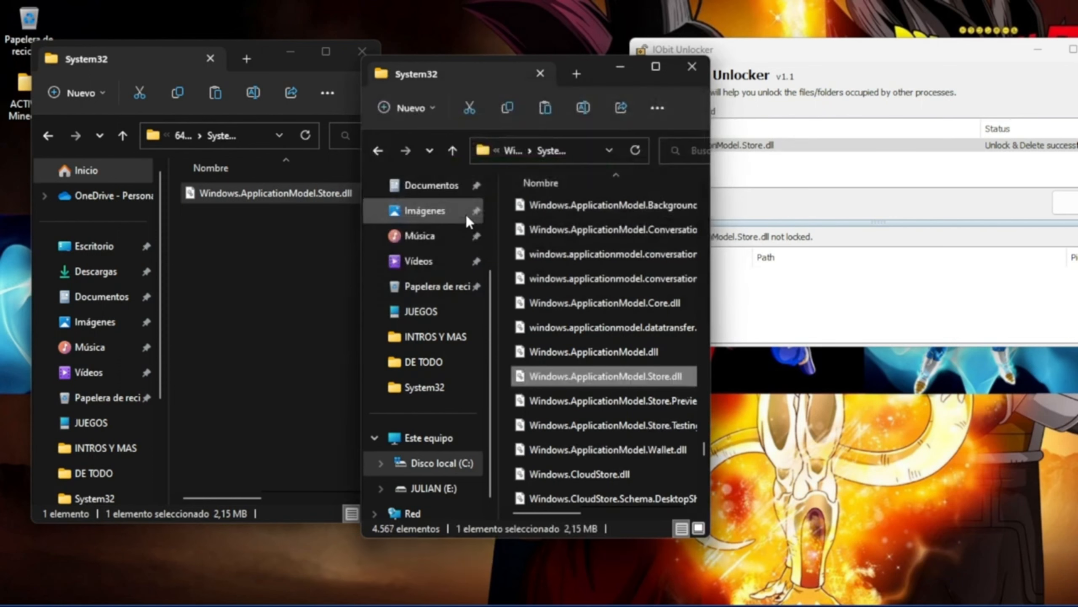
Open the SysWOW64 folder inside 64-bit in one window and C:\Windows\SysWOW64 in the other.
left_click(260, 258)
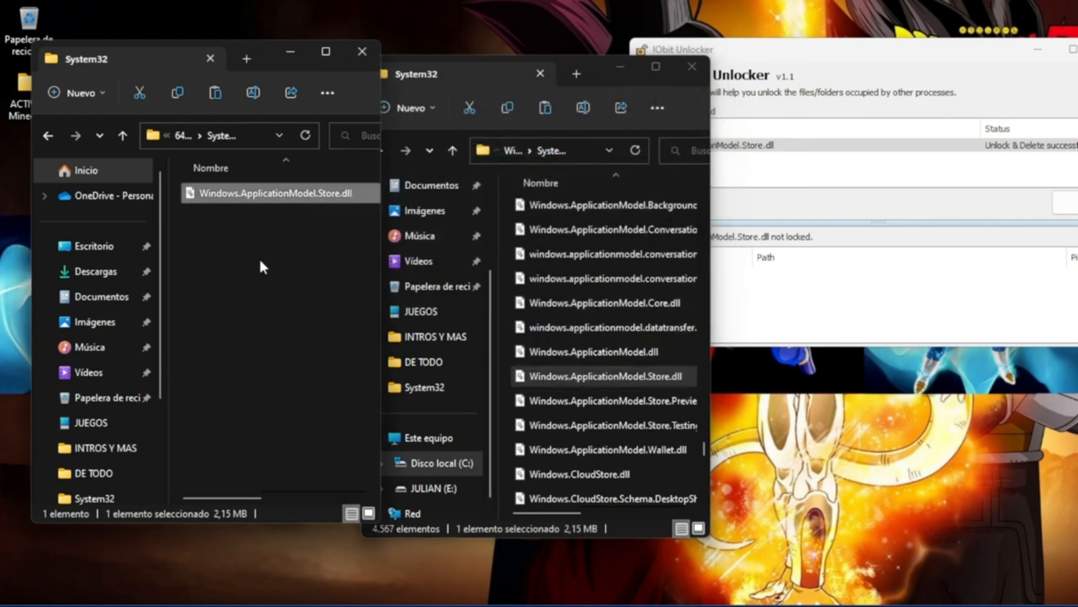
left_click(47, 136)
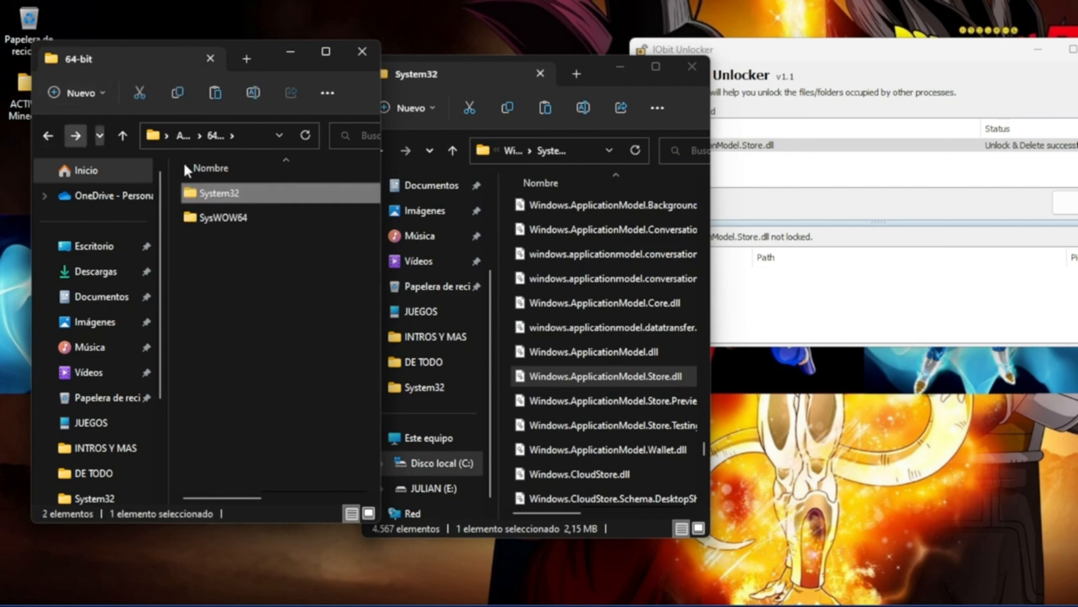
double_click(215, 216)
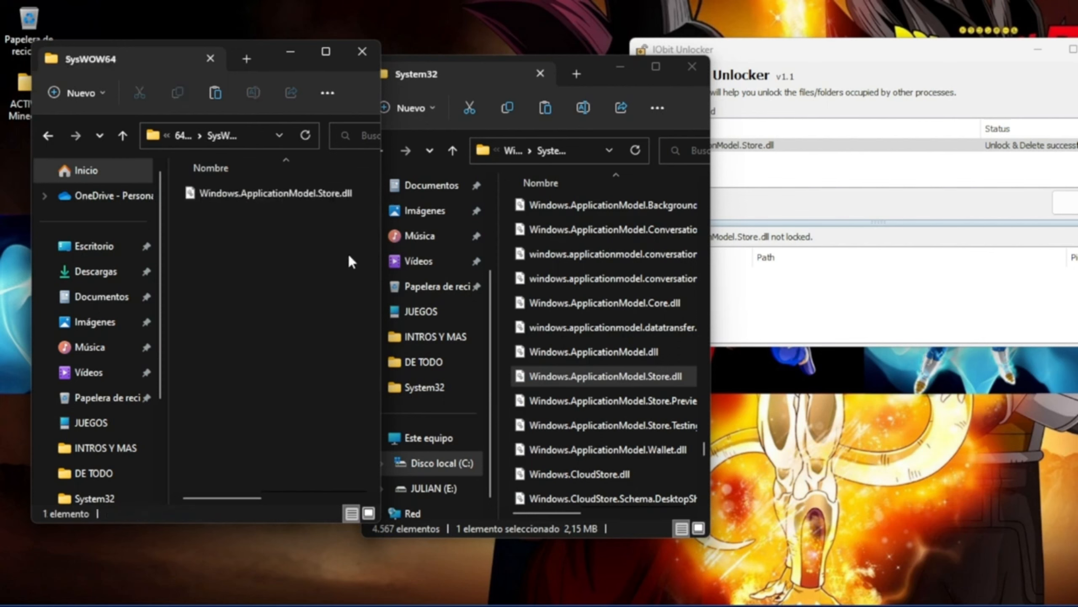
left_click(505, 276)
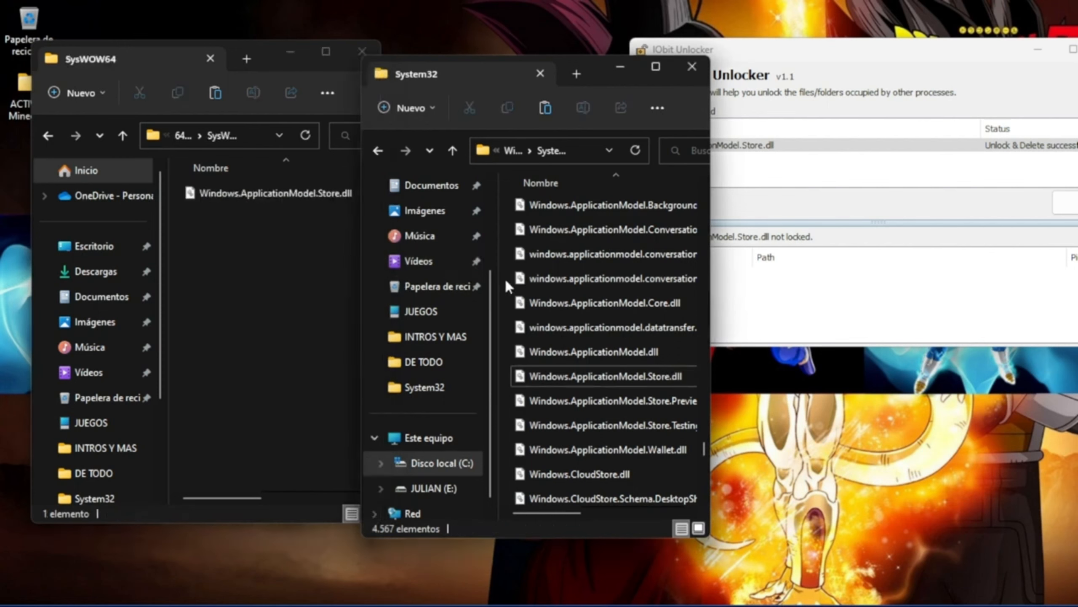
left_click(377, 151)
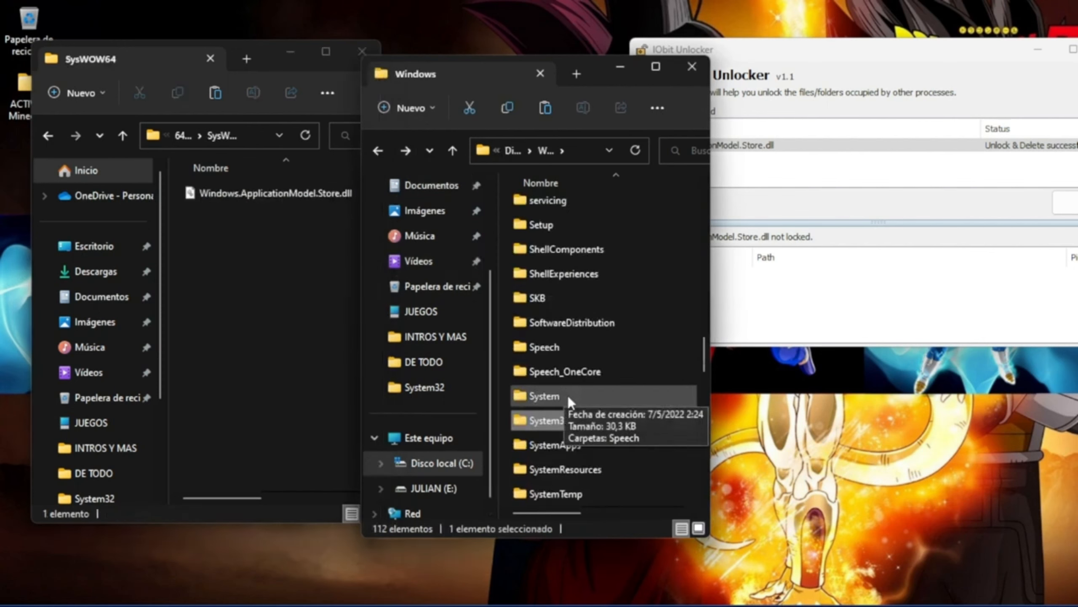
scroll(569, 396, "down", 1)
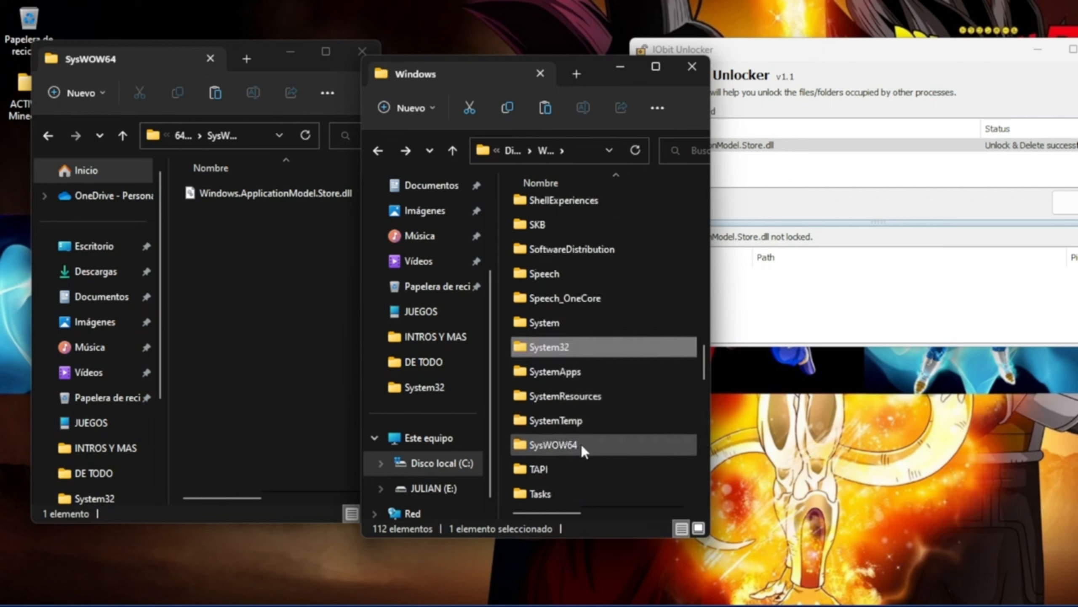
double_click(566, 442)
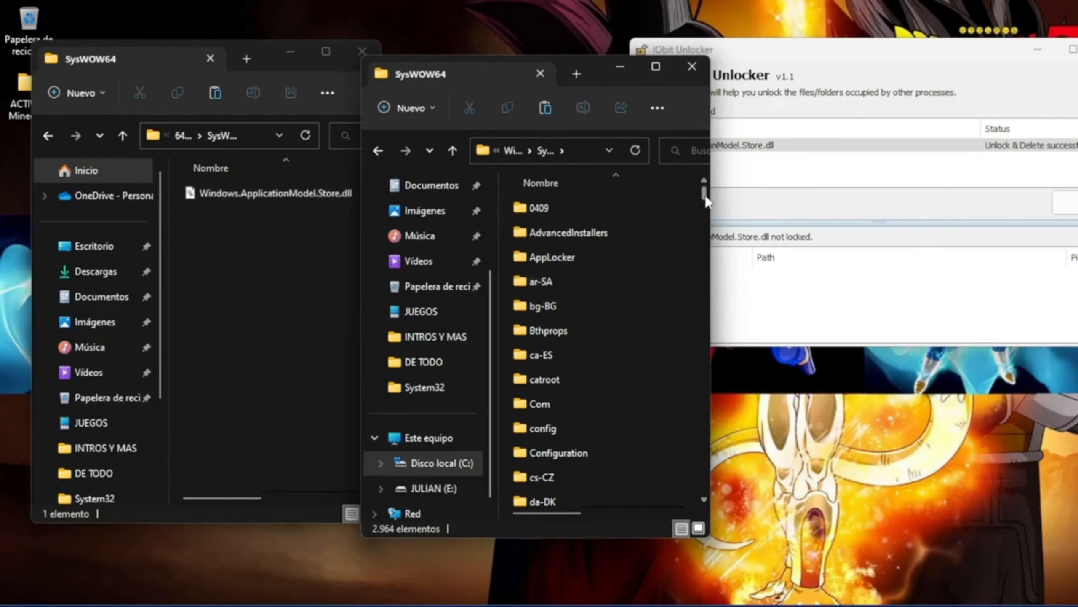
Locate Windows.ApplicationModel.Store.dll in C:\Windows\SysWOW64 and add it to the IObit Unlocker file list.
left_click_drag(704, 194, 712, 454)
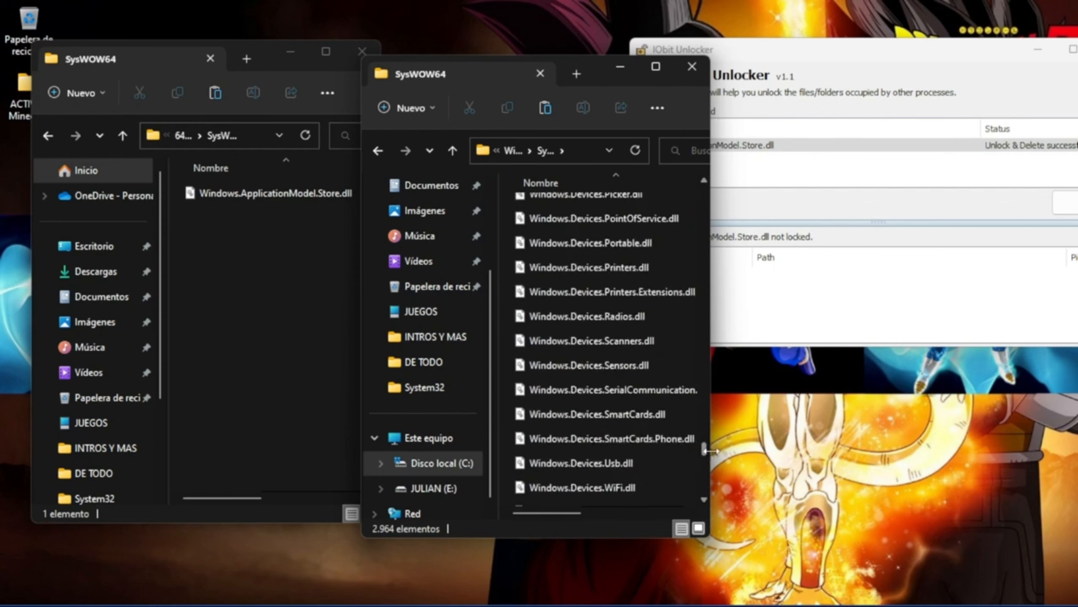
scroll(594, 365, "up", 2)
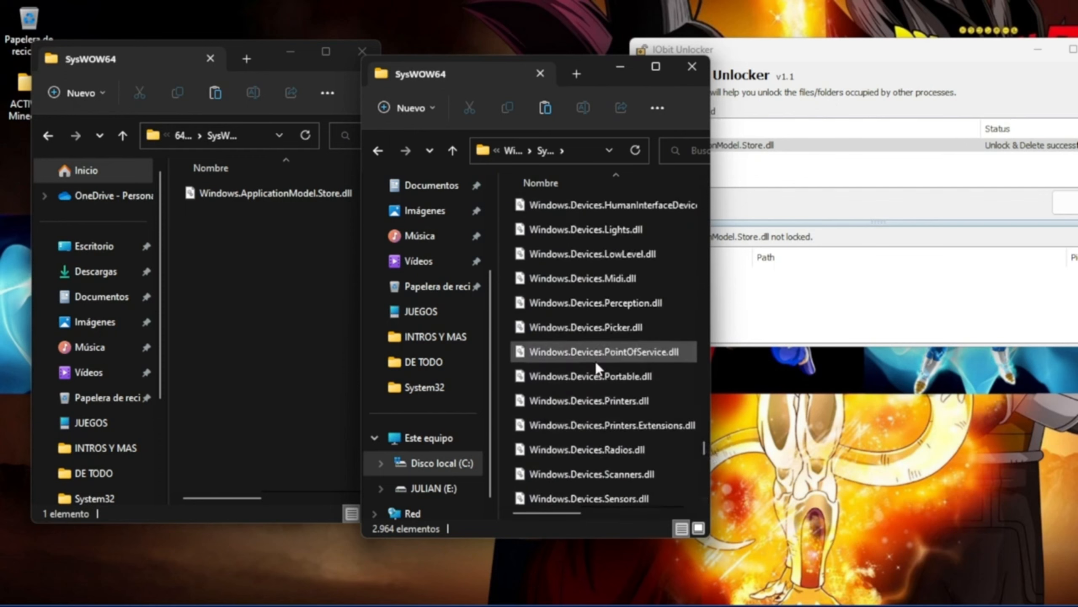
scroll(596, 362, "up", 10)
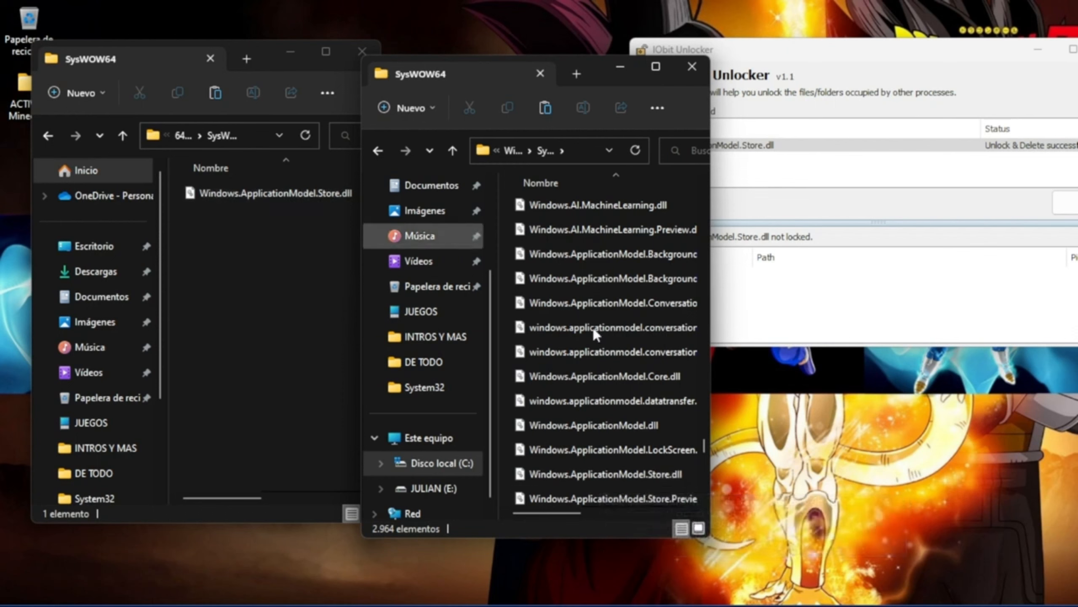
left_click(624, 475)
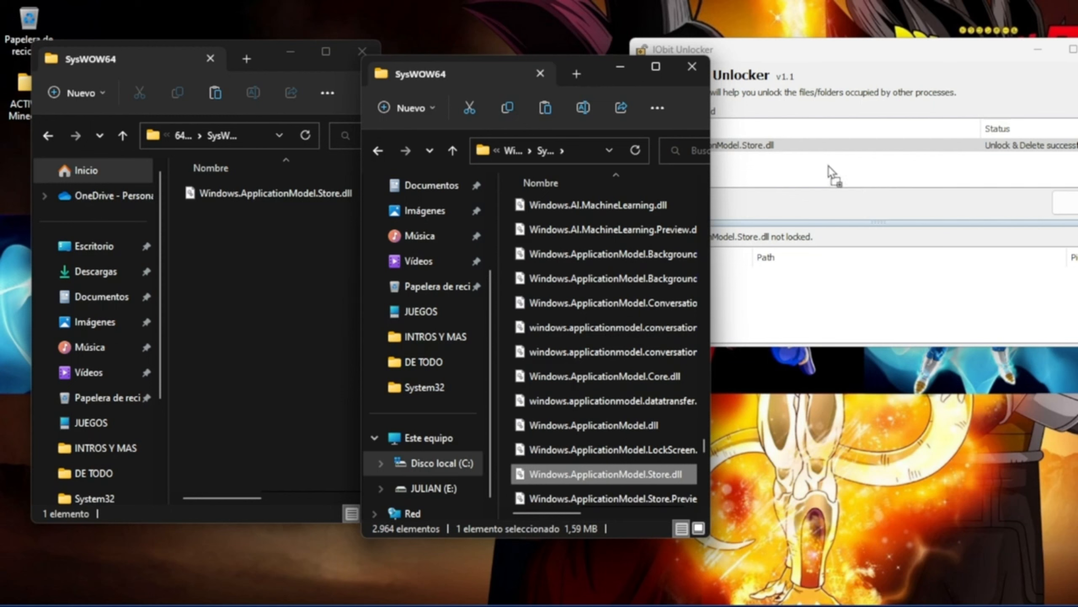
left_click_drag(829, 165, 816, 167)
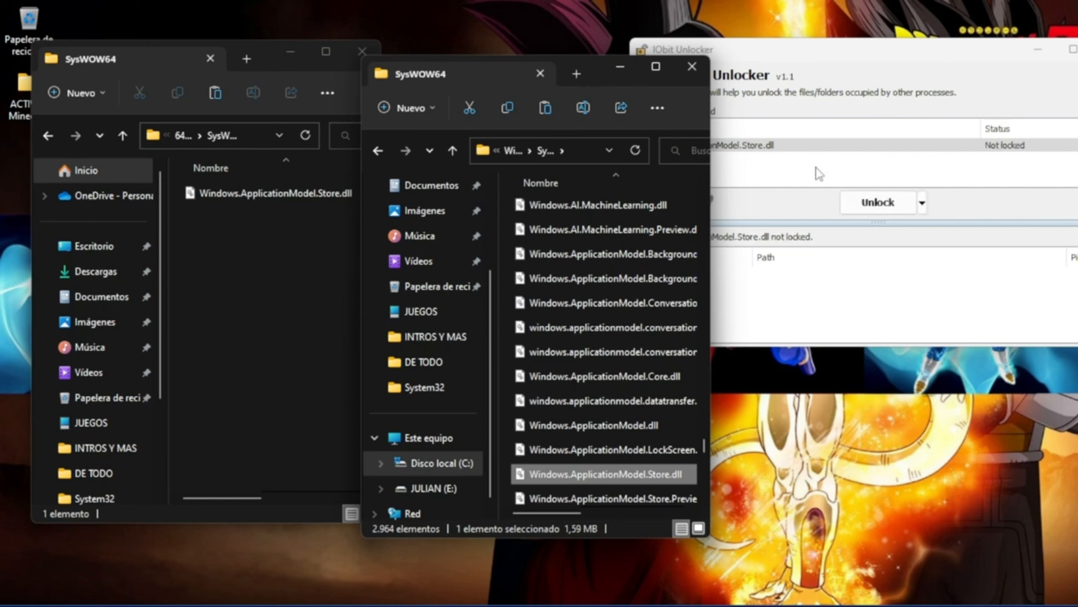
Unlock and permanently delete the original SysWOW64 copy of Windows.ApplicationModel.Store.dll with IObit Unlocker.
left_click(922, 204)
left_click(896, 231)
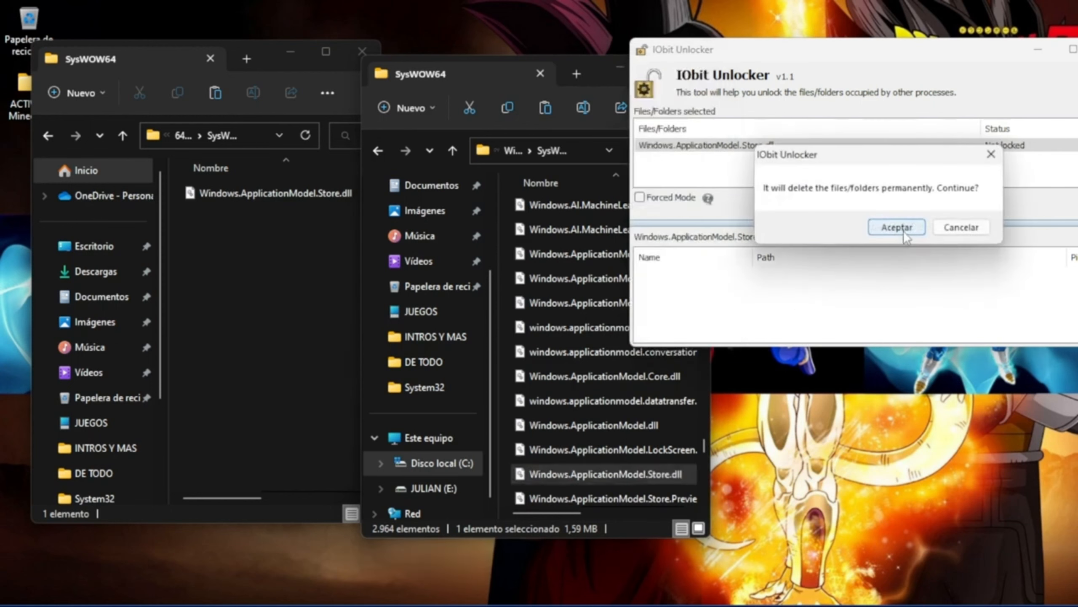
left_click(897, 231)
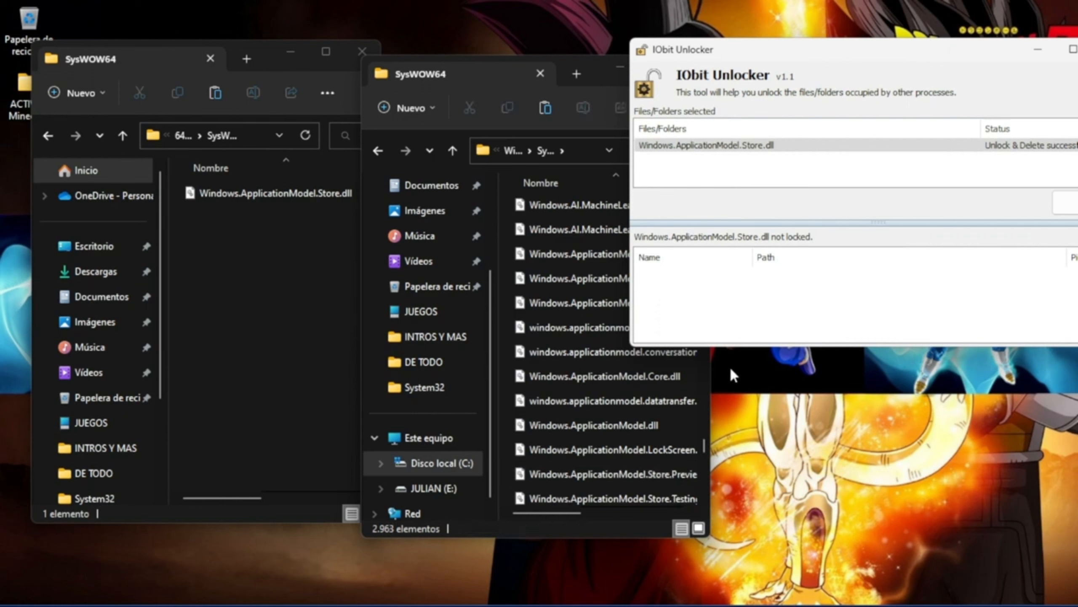
Copy the supplied Windows.ApplicationModel.Store.dll from the 64-bit SysWOW64 folder and paste it into C:\Windows\SysWOW64.
left_click(293, 193)
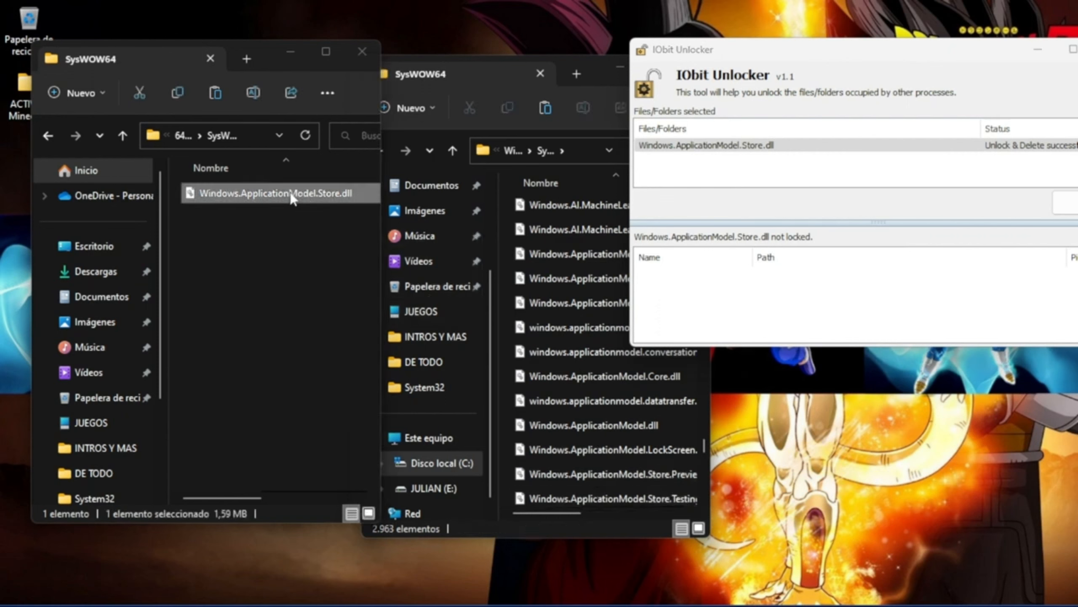
right_click(294, 193)
left_click(345, 211)
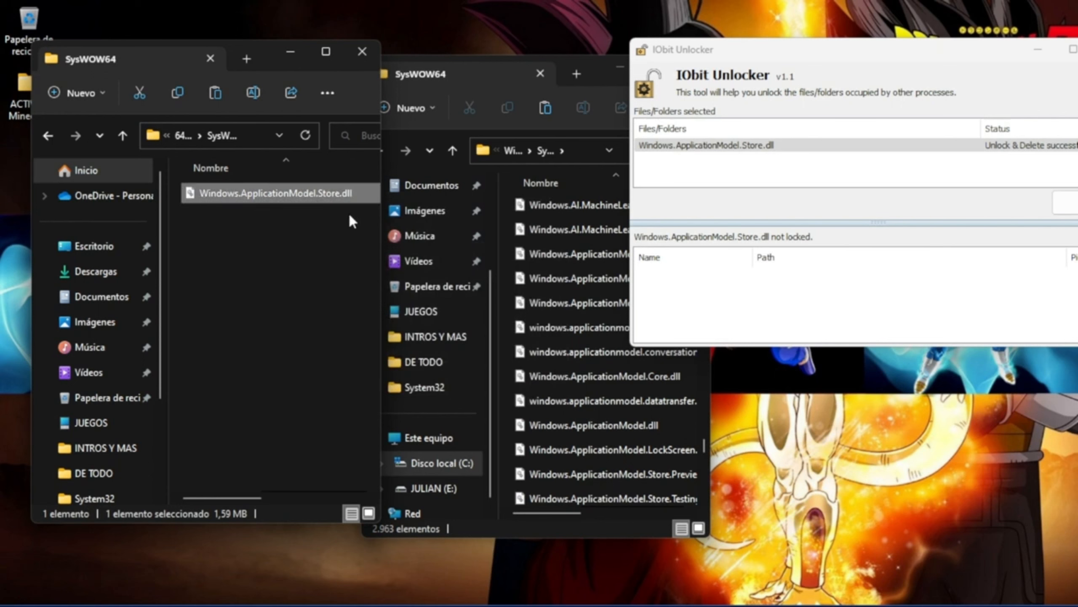
right_click(508, 411)
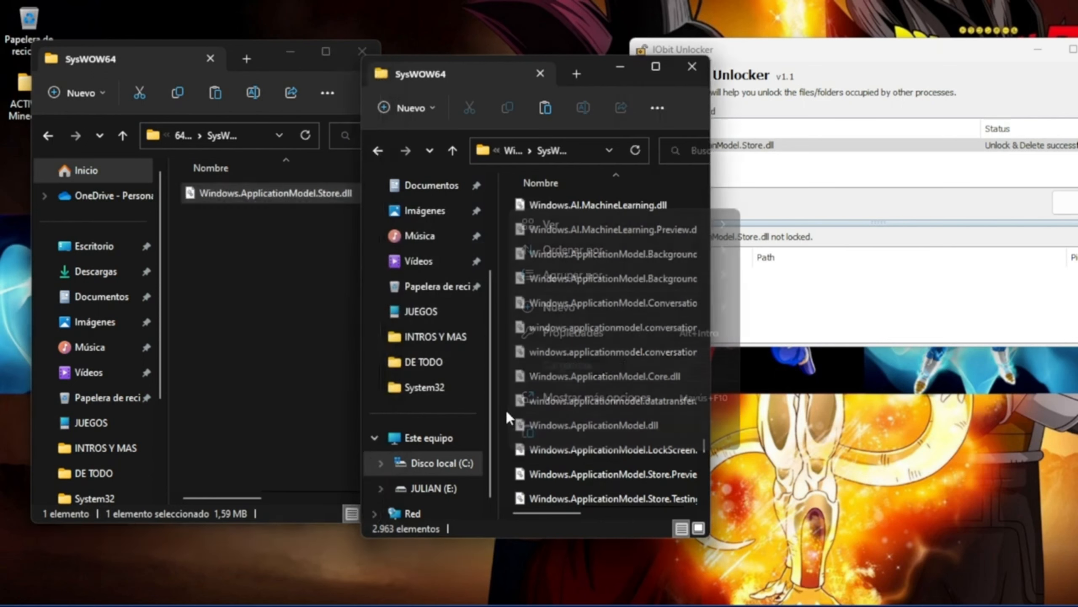
left_click(527, 431)
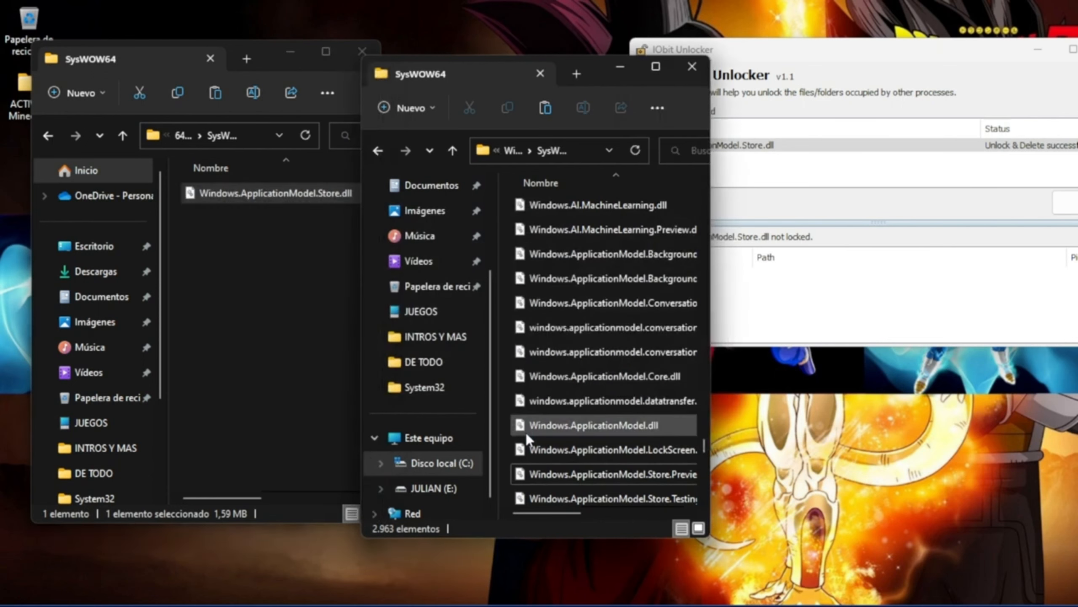